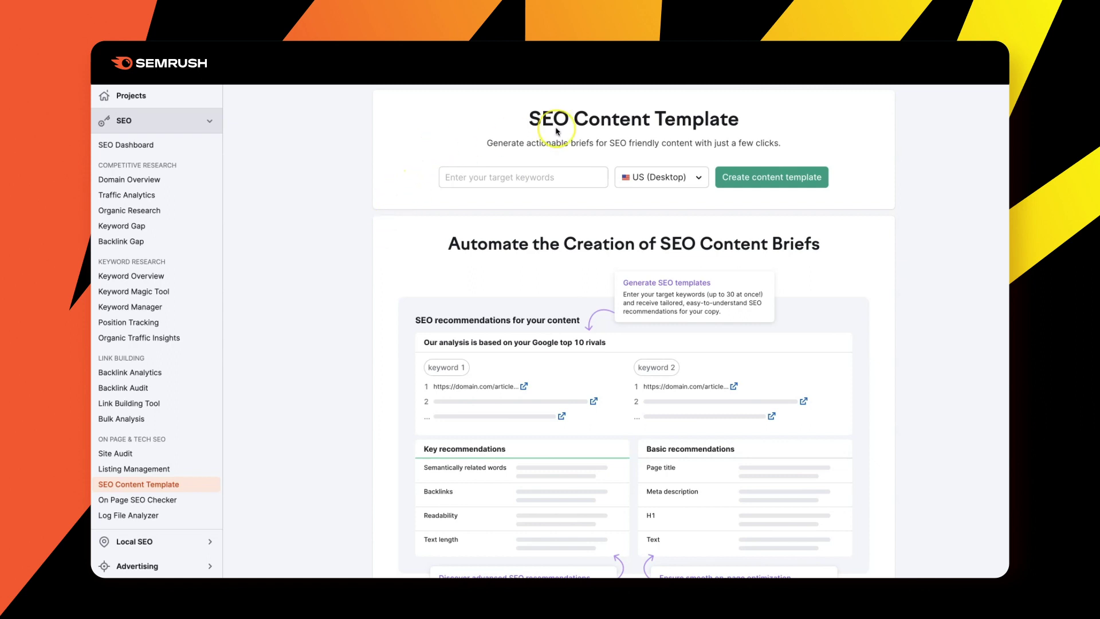
Step: Change the content template's location to United Kingdom, region England
{"action": "left_click", "coordinate": [659, 177]}
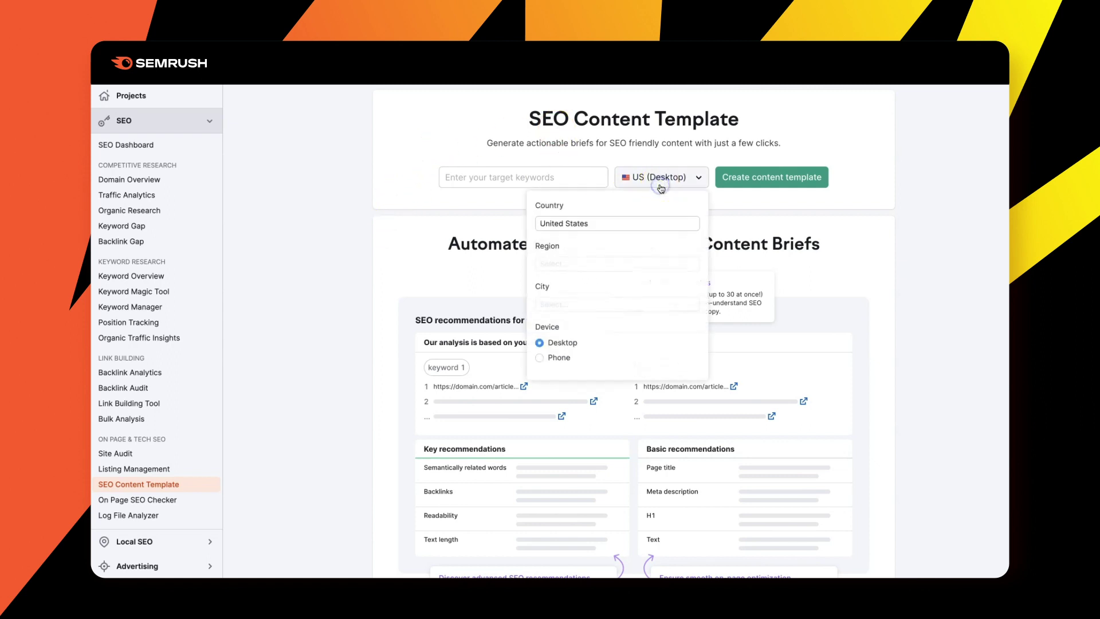
{"action": "left_click", "coordinate": [614, 224]}
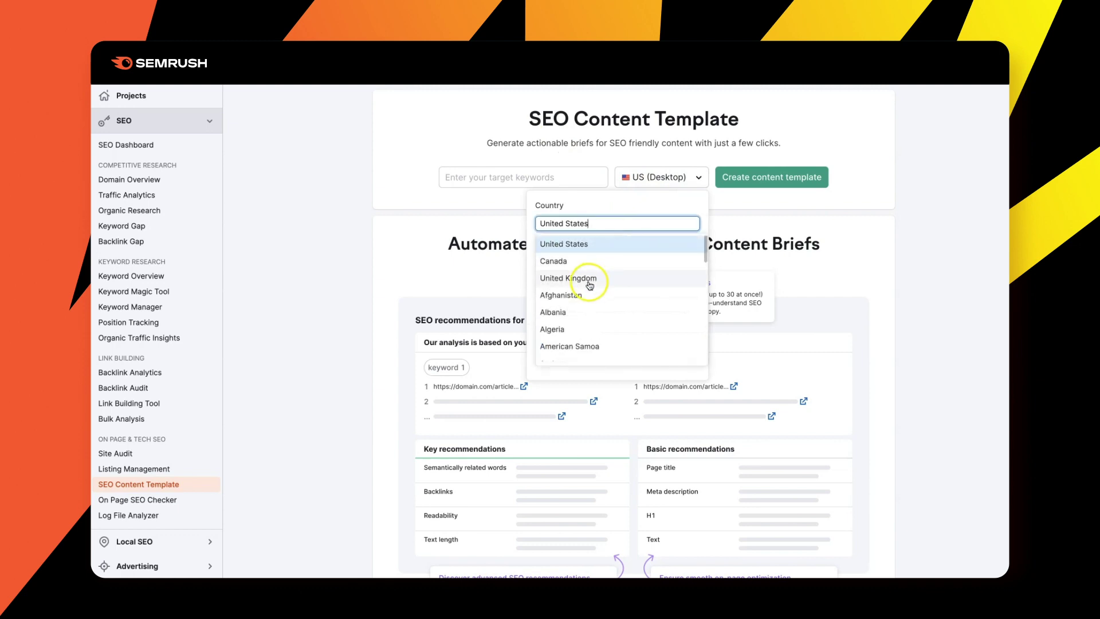
{"action": "left_click", "coordinate": [584, 276]}
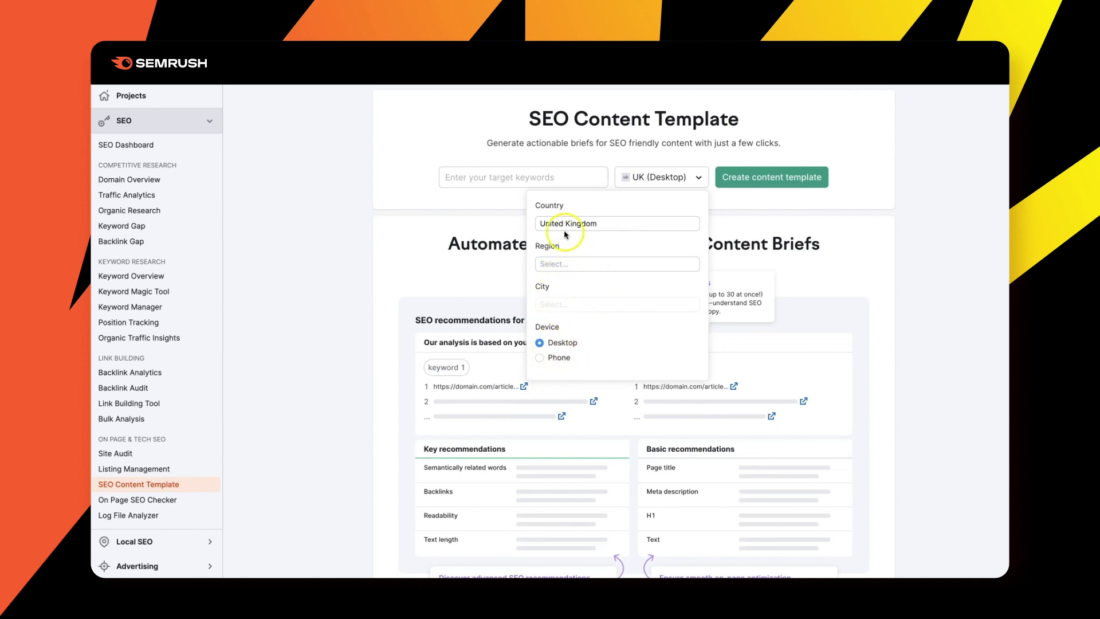
{"action": "left_click", "coordinate": [557, 312]}
{"action": "left_click", "coordinate": [568, 269]}
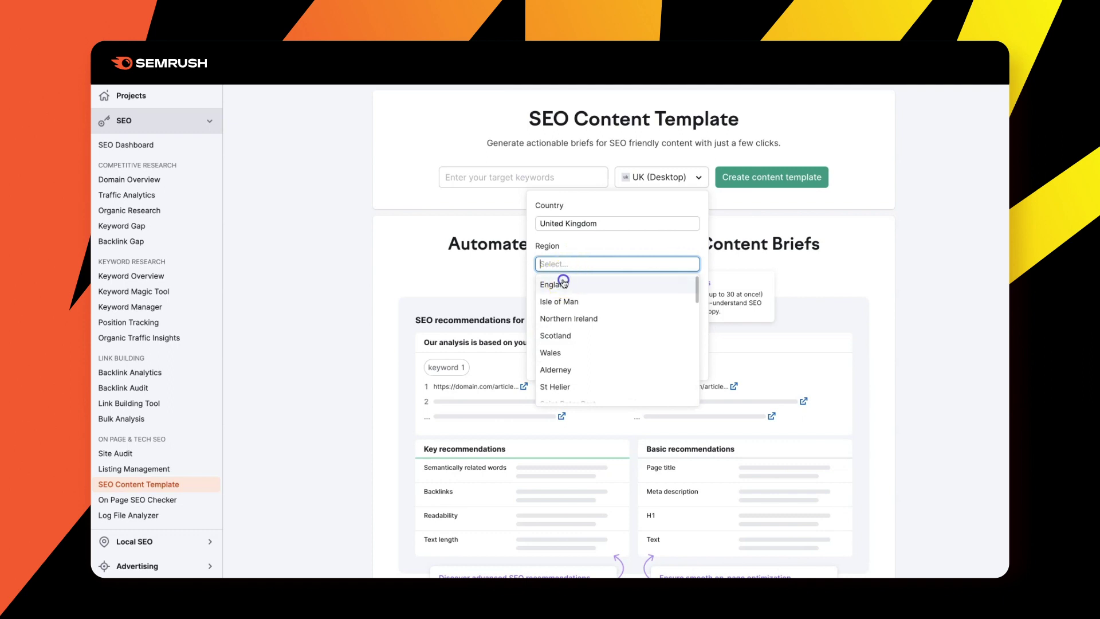
{"action": "left_click", "coordinate": [564, 280]}
Step: Set the city to London, switch the device to Phone, and close the location settings
{"action": "left_click", "coordinate": [576, 303]}
{"action": "type", "text": "Lo"}
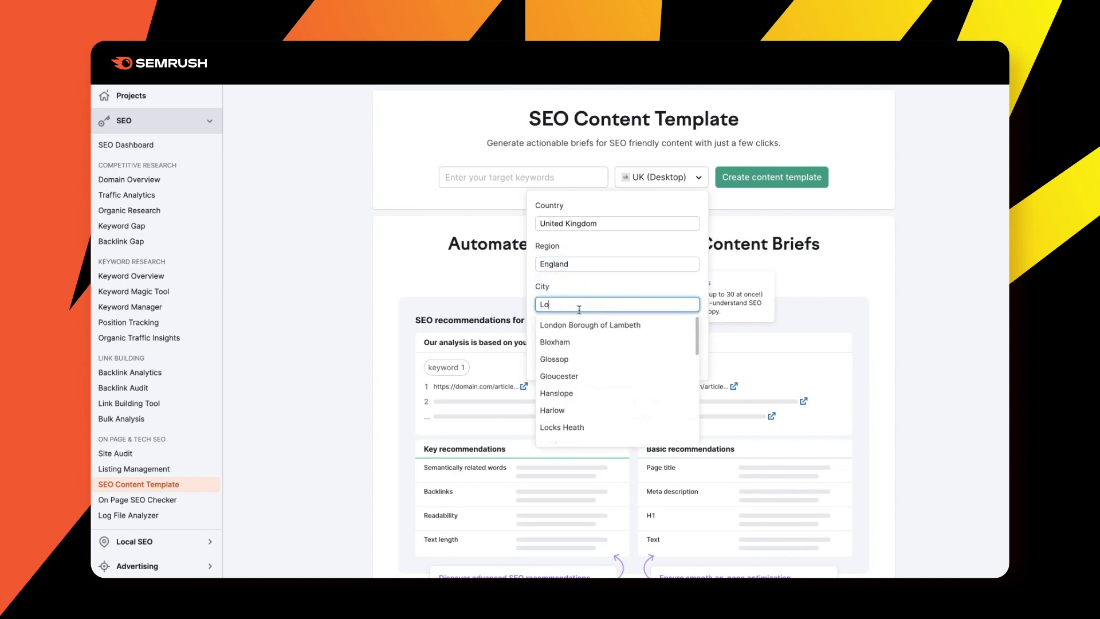
{"action": "type", "text": "nson"}
{"action": "key", "text": "BackSpace"}
{"action": "key", "text": "BackSpace"}
{"action": "type", "text": "don"}
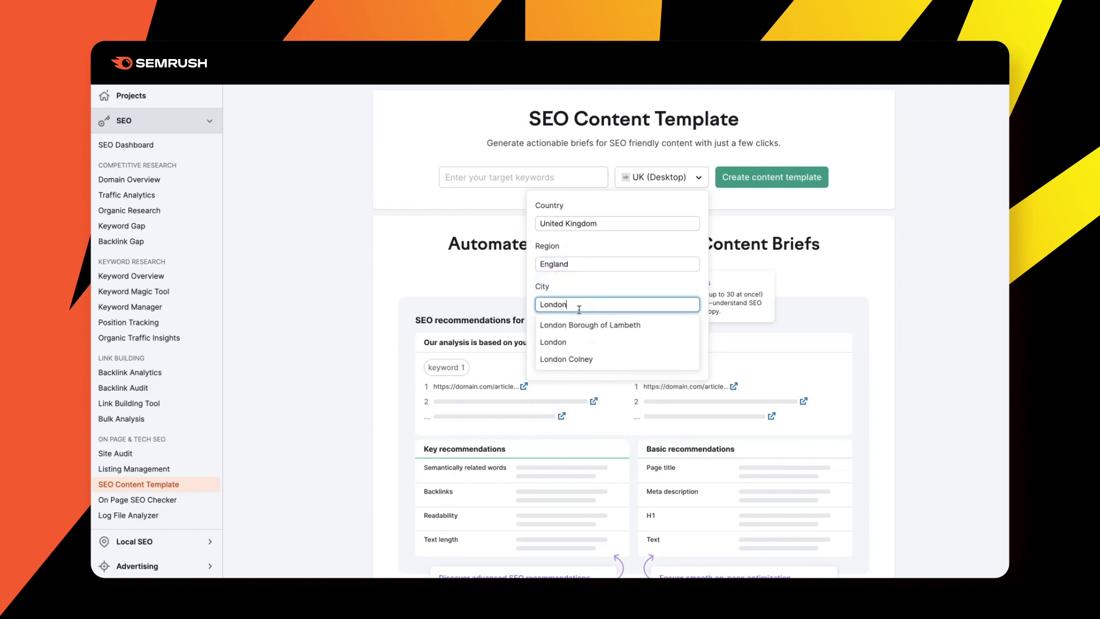
{"action": "left_click", "coordinate": [550, 343]}
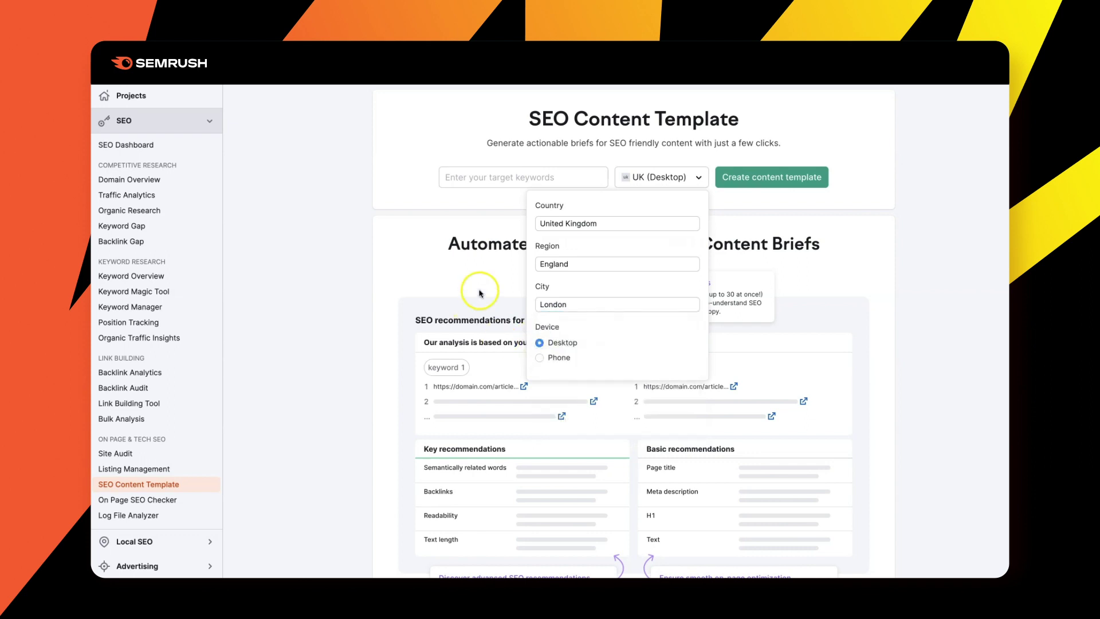
{"action": "left_click", "coordinate": [539, 358]}
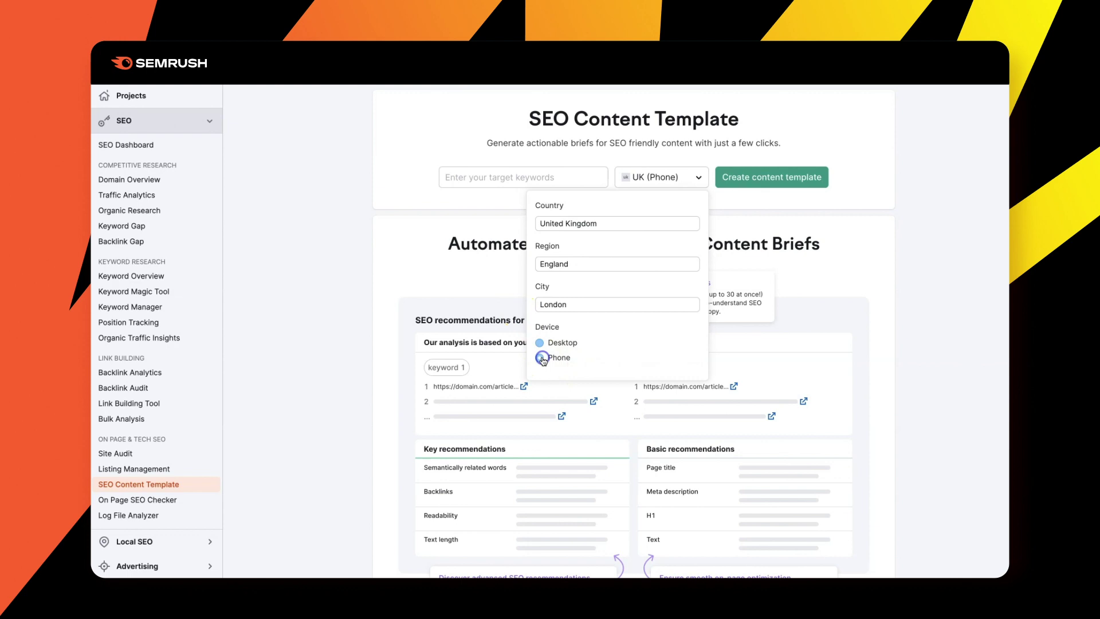
{"action": "left_click", "coordinate": [474, 171]}
{"action": "left_click", "coordinate": [474, 171]}
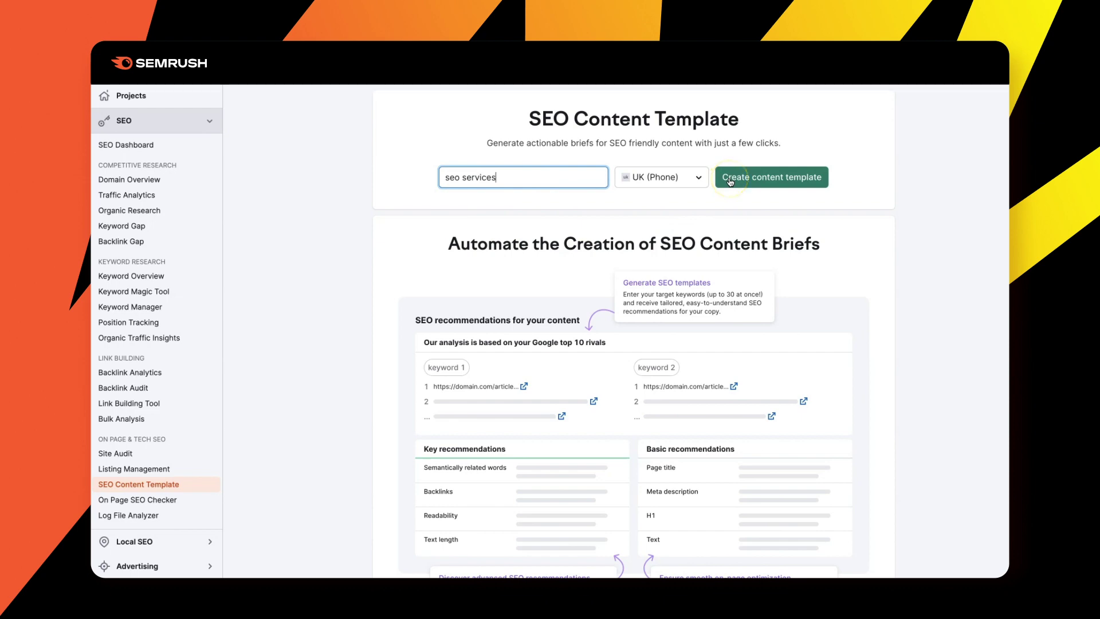
Step: Create the SEO content template for 'seo services' from the top 10 UK rivals
{"action": "scroll", "coordinate": [541, 275], "scroll_direction": "down", "scroll_amount": 2}
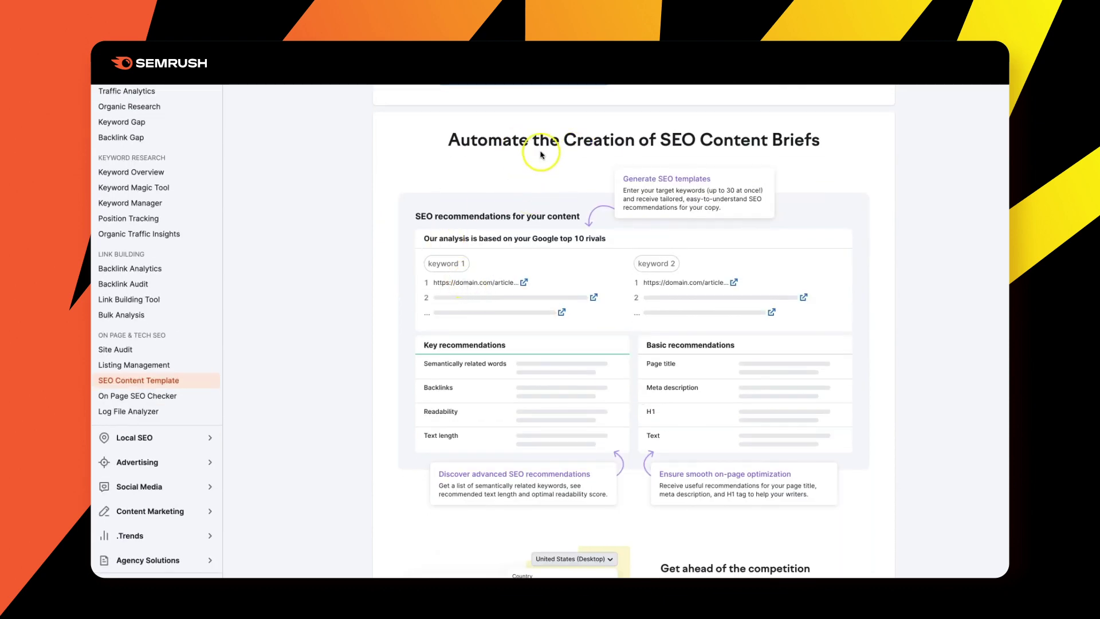
{"action": "scroll", "coordinate": [536, 183], "scroll_direction": "up", "scroll_amount": 2}
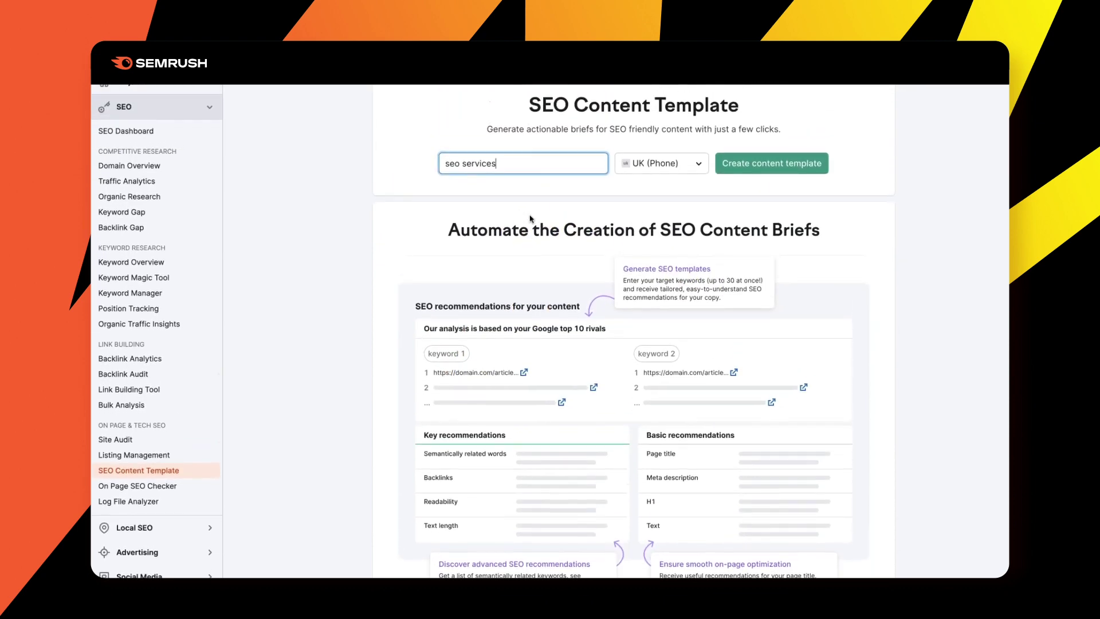
{"action": "scroll", "coordinate": [530, 218], "scroll_direction": "up", "scroll_amount": 1}
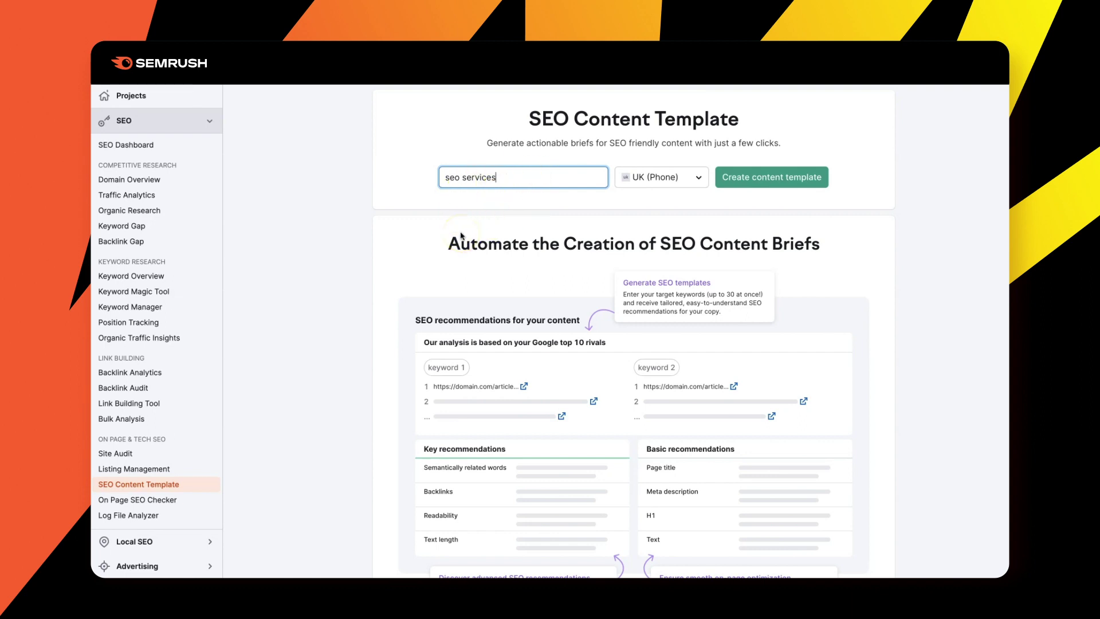
{"action": "left_click", "coordinate": [749, 182]}
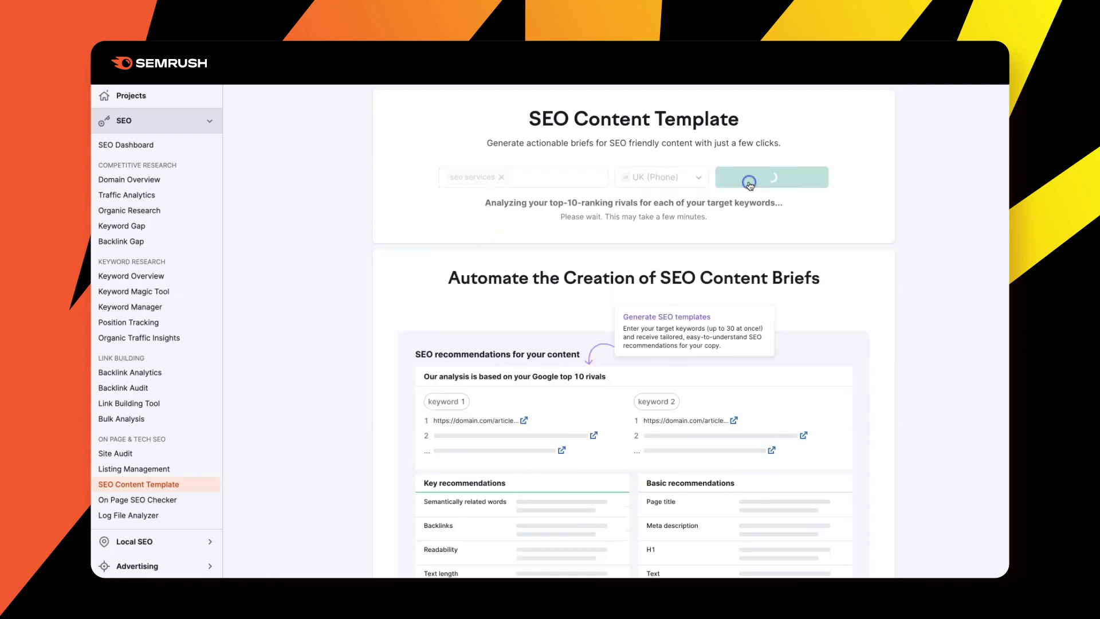
{"action": "left_click", "coordinate": [501, 246]}
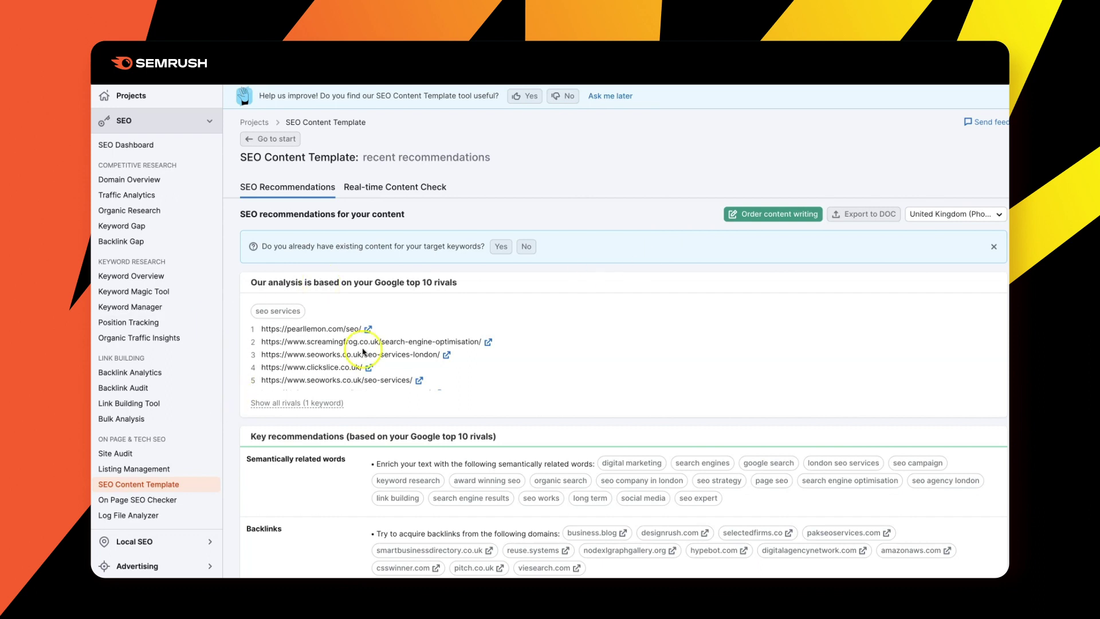
{"action": "scroll", "coordinate": [344, 281], "scroll_direction": "down", "scroll_amount": 1}
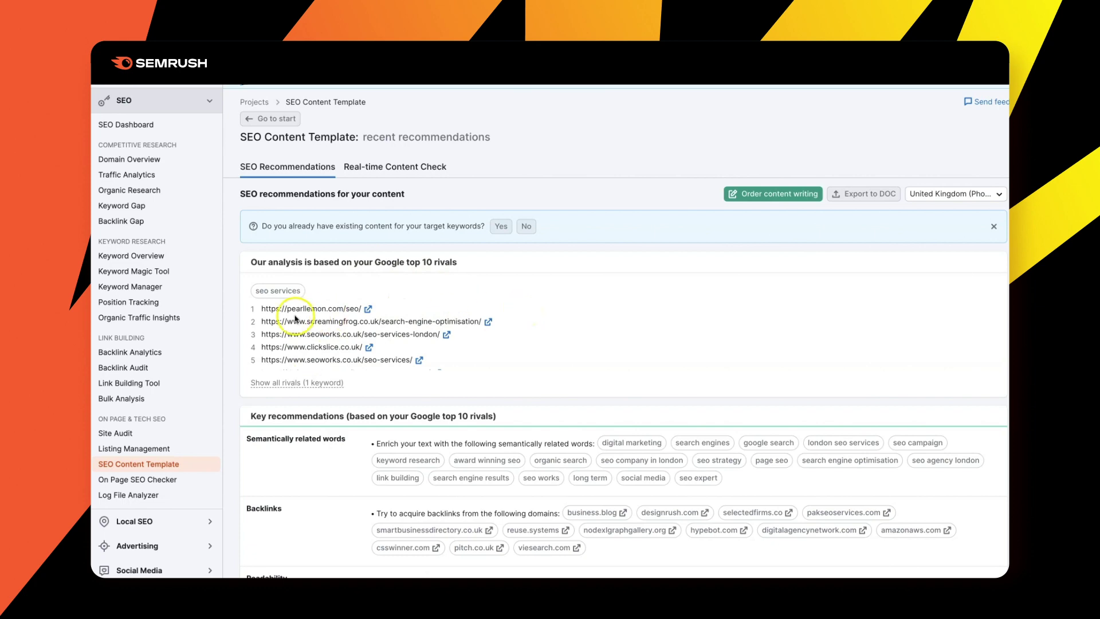
{"action": "scroll", "coordinate": [526, 313], "scroll_direction": "down", "scroll_amount": 3}
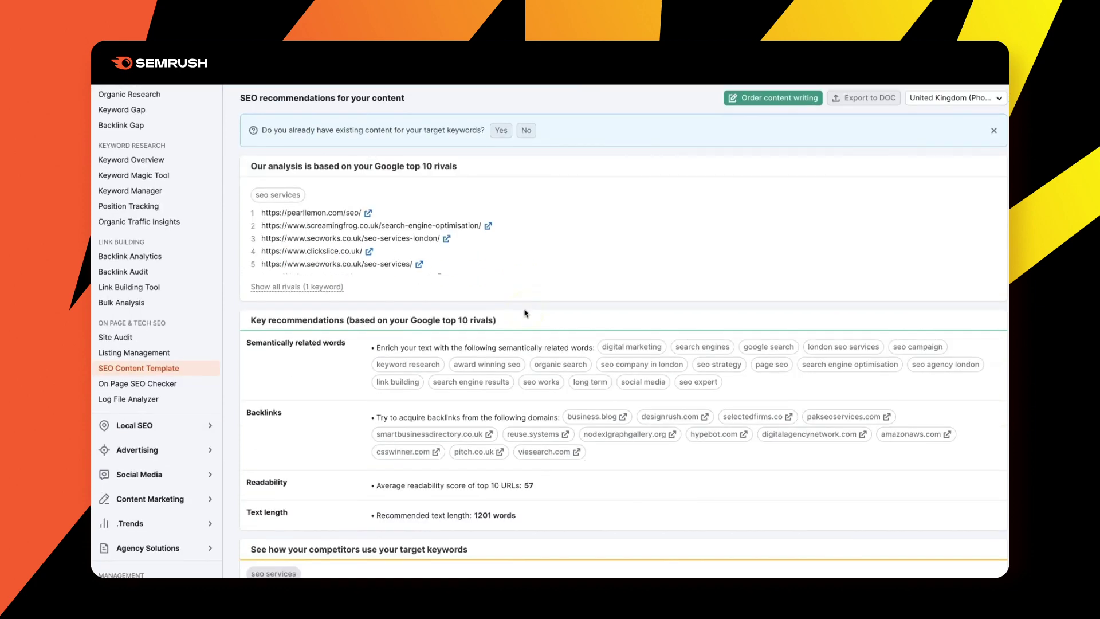
{"action": "scroll", "coordinate": [324, 364], "scroll_direction": "down", "scroll_amount": 3}
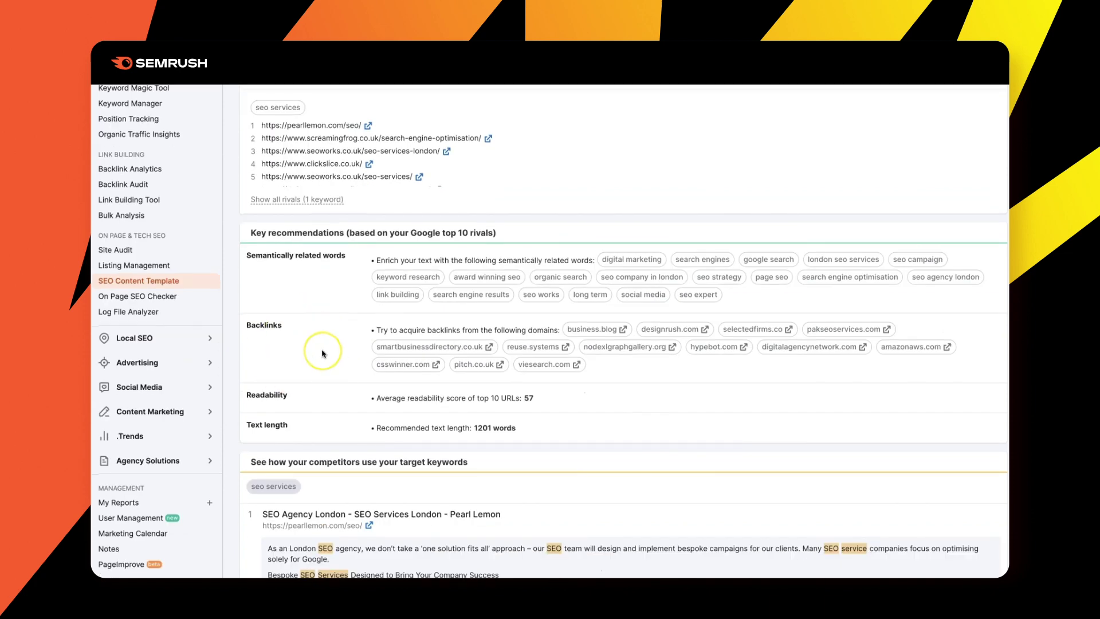
{"action": "scroll", "coordinate": [321, 353], "scroll_direction": "down", "scroll_amount": 1}
{"action": "scroll", "coordinate": [322, 354], "scroll_direction": "down", "scroll_amount": 2}
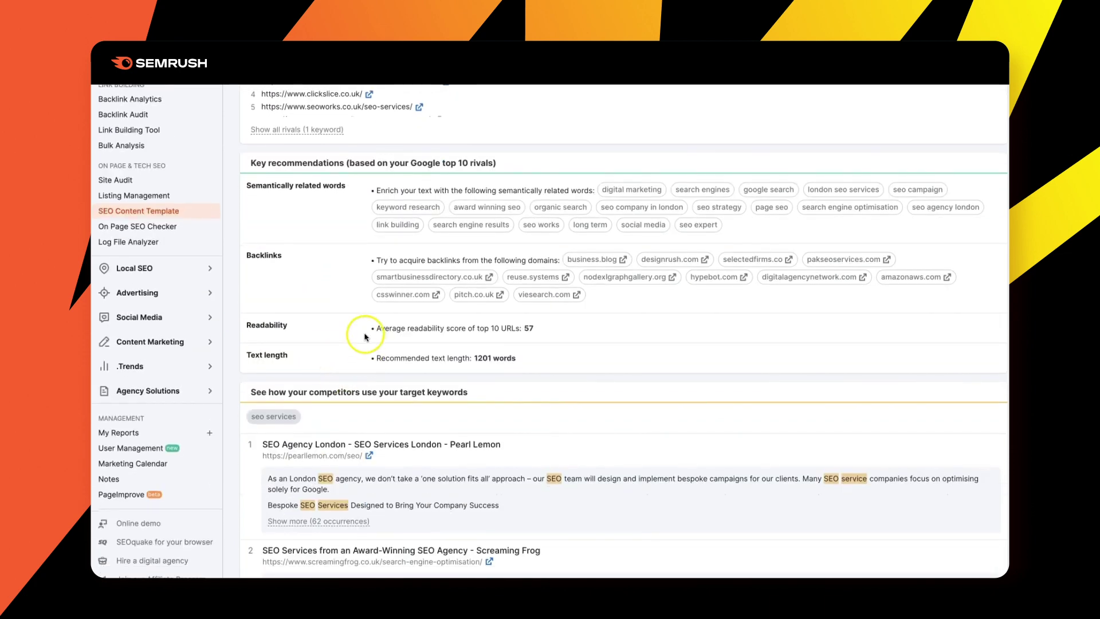
{"action": "scroll", "coordinate": [383, 321], "scroll_direction": "down", "scroll_amount": 1}
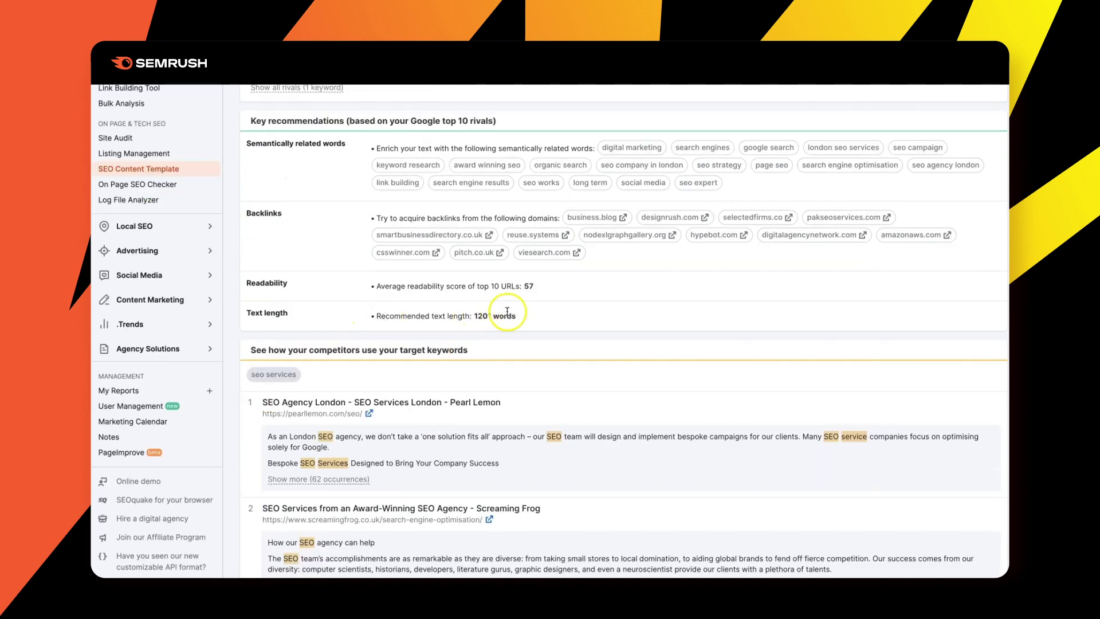
{"action": "scroll", "coordinate": [494, 312], "scroll_direction": "down", "scroll_amount": 2}
{"action": "scroll", "coordinate": [620, 399], "scroll_direction": "down", "scroll_amount": 4}
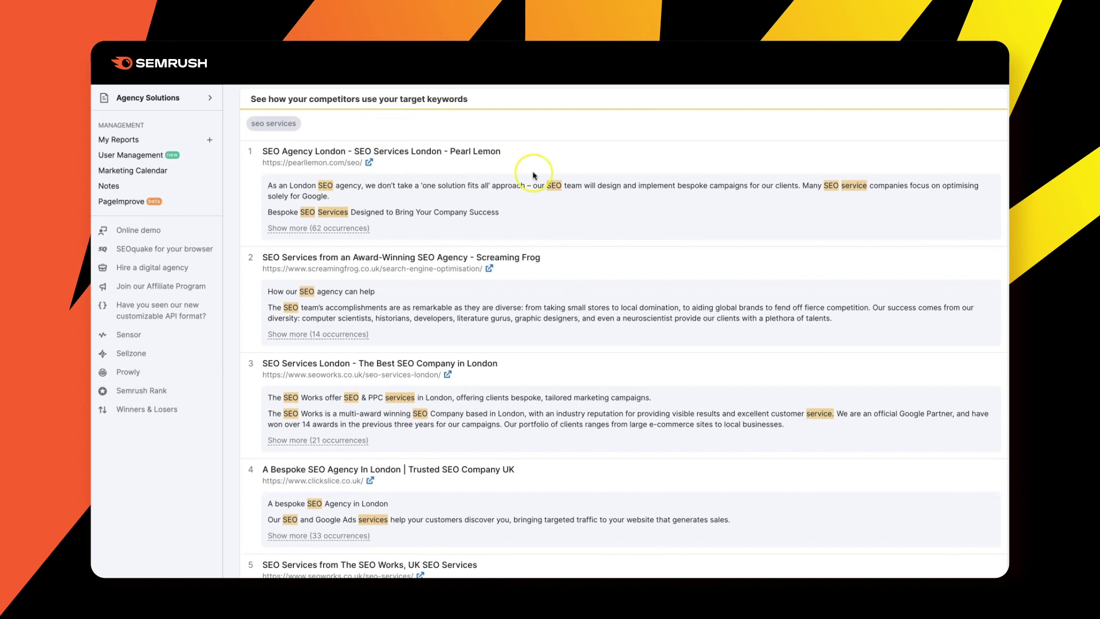
{"action": "scroll", "coordinate": [544, 201], "scroll_direction": "down", "scroll_amount": 4}
{"action": "scroll", "coordinate": [602, 301], "scroll_direction": "down", "scroll_amount": 6}
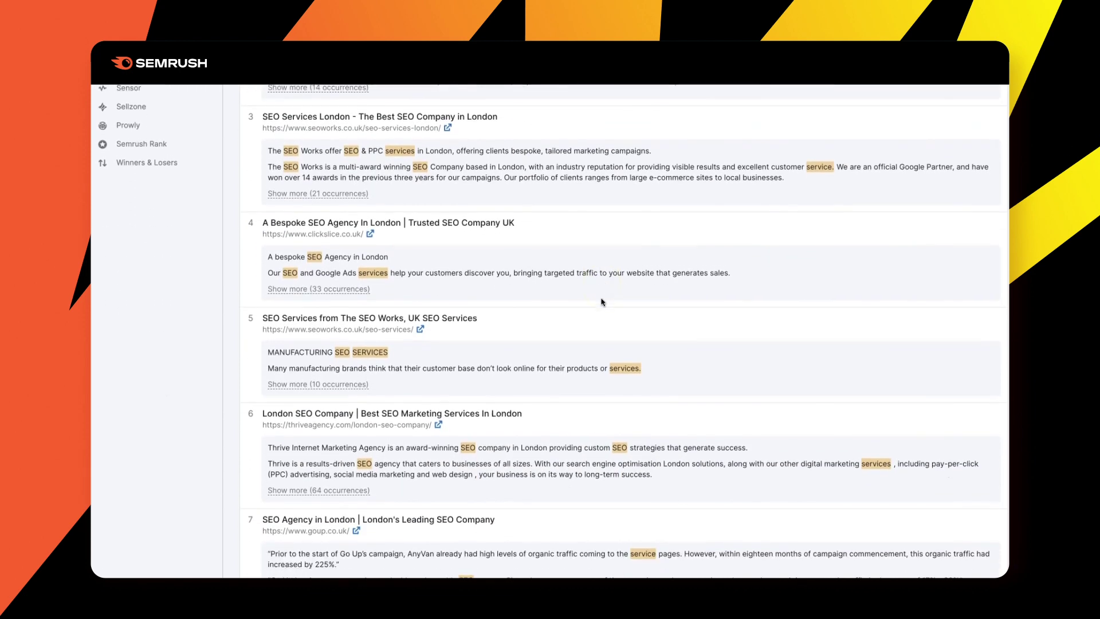
{"action": "scroll", "coordinate": [602, 302], "scroll_direction": "down", "scroll_amount": 8}
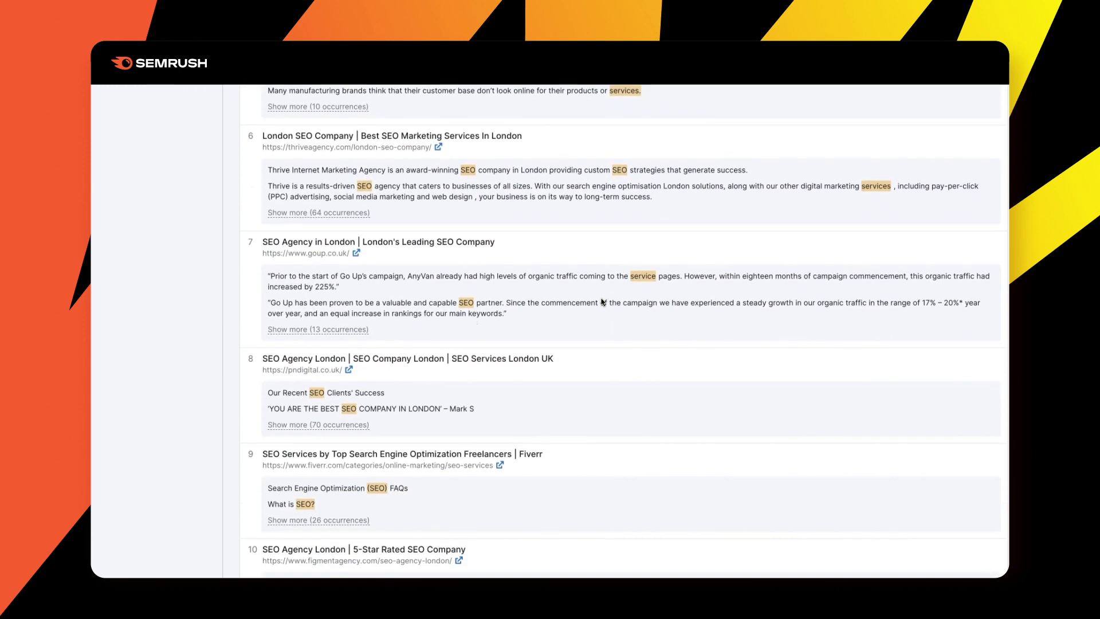
{"action": "left_click", "coordinate": [450, 369]}
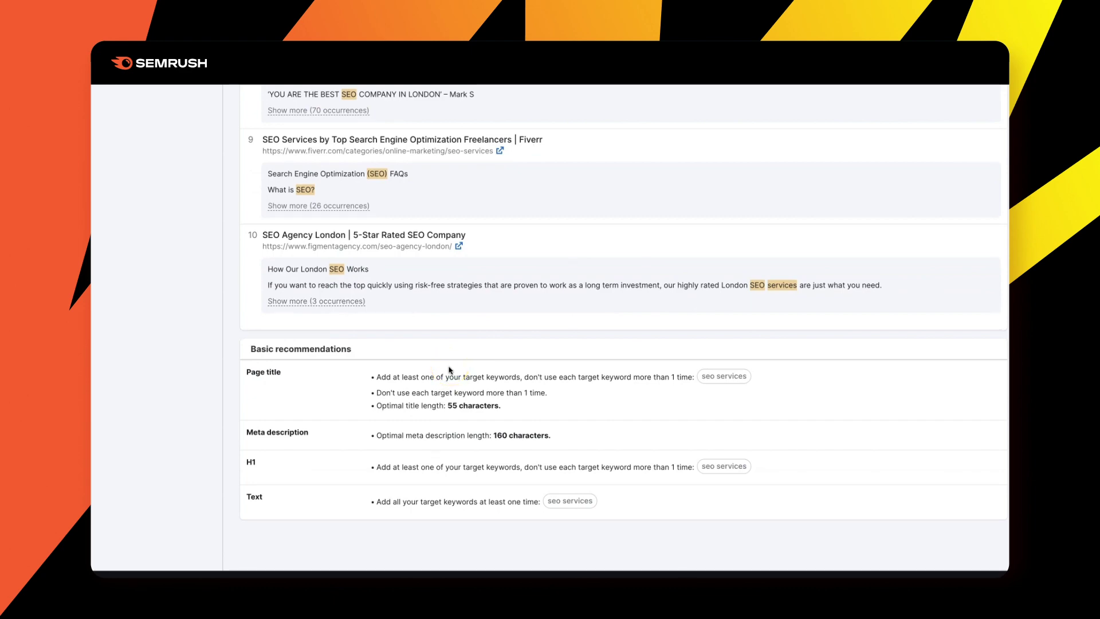
{"action": "scroll", "coordinate": [450, 370], "scroll_direction": "up", "scroll_amount": 20}
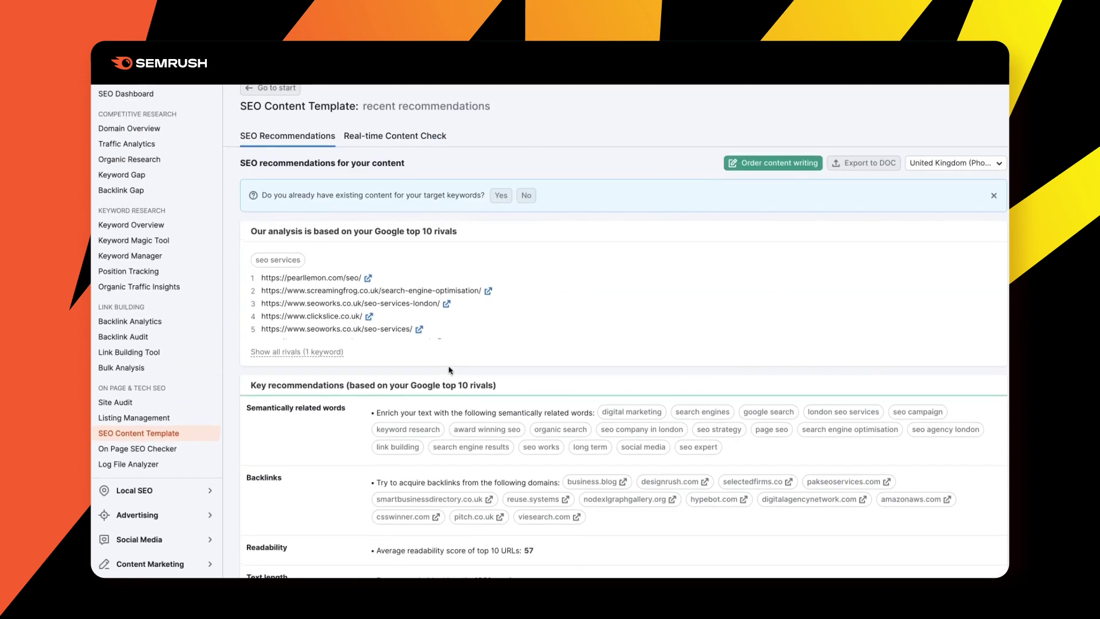
{"action": "scroll", "coordinate": [450, 370], "scroll_direction": "down", "scroll_amount": 10}
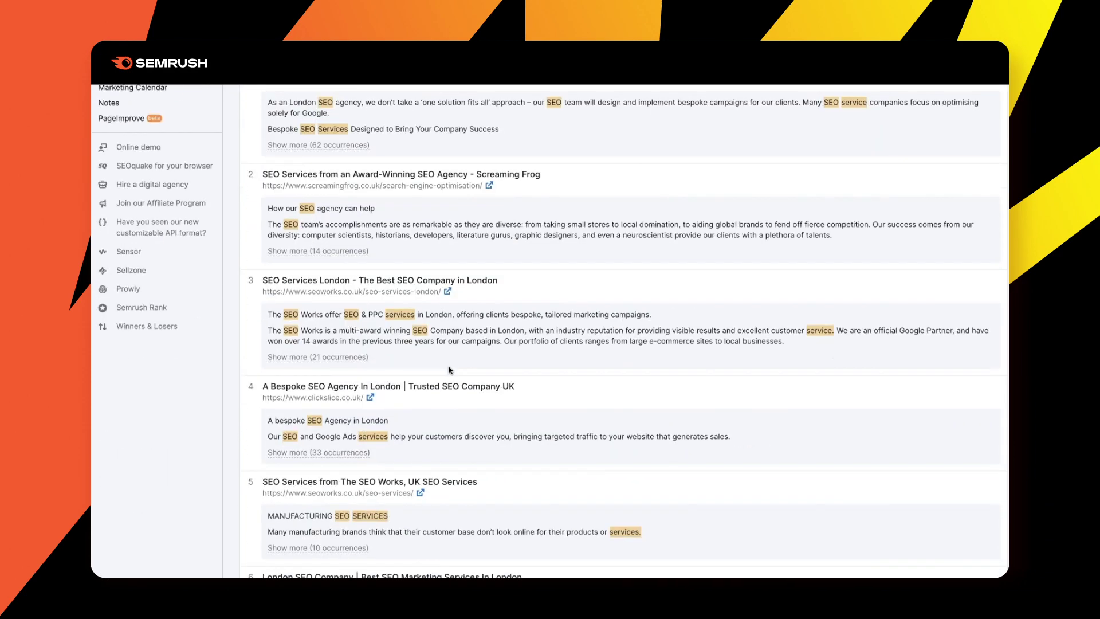
{"action": "scroll", "coordinate": [450, 370], "scroll_direction": "down", "scroll_amount": 10}
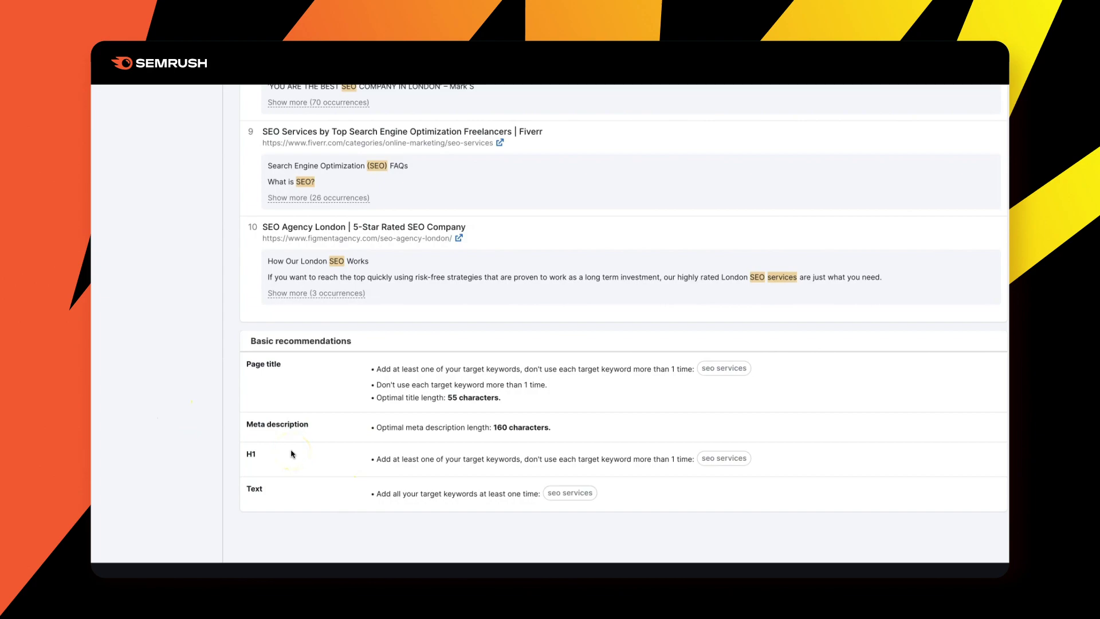
{"action": "scroll", "coordinate": [291, 455], "scroll_direction": "up", "scroll_amount": 12}
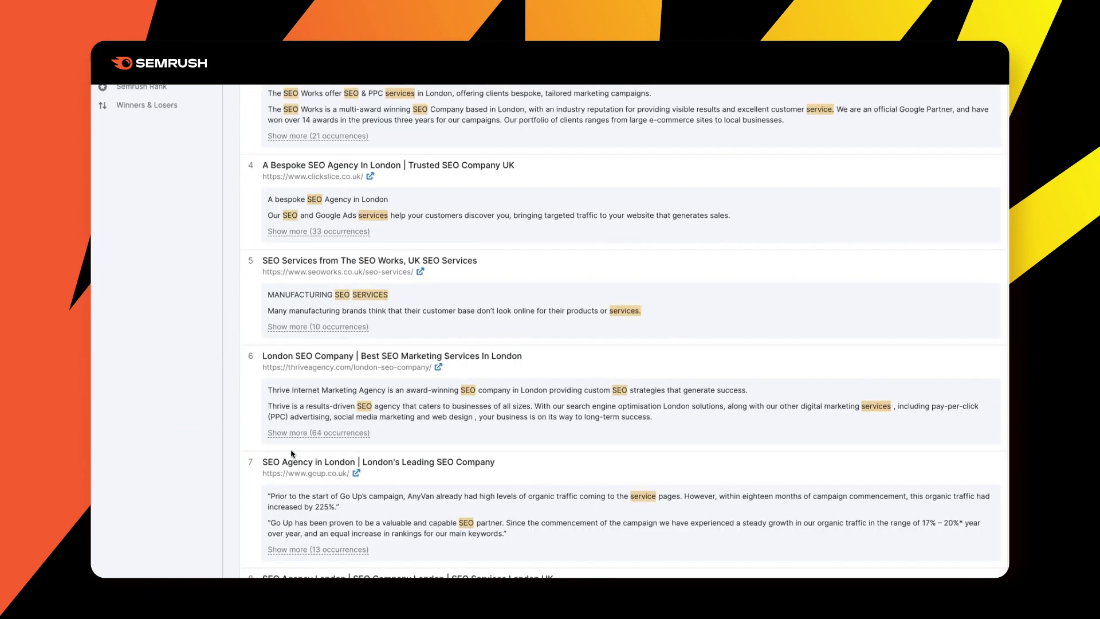
{"action": "scroll", "coordinate": [292, 454], "scroll_direction": "up", "scroll_amount": 5}
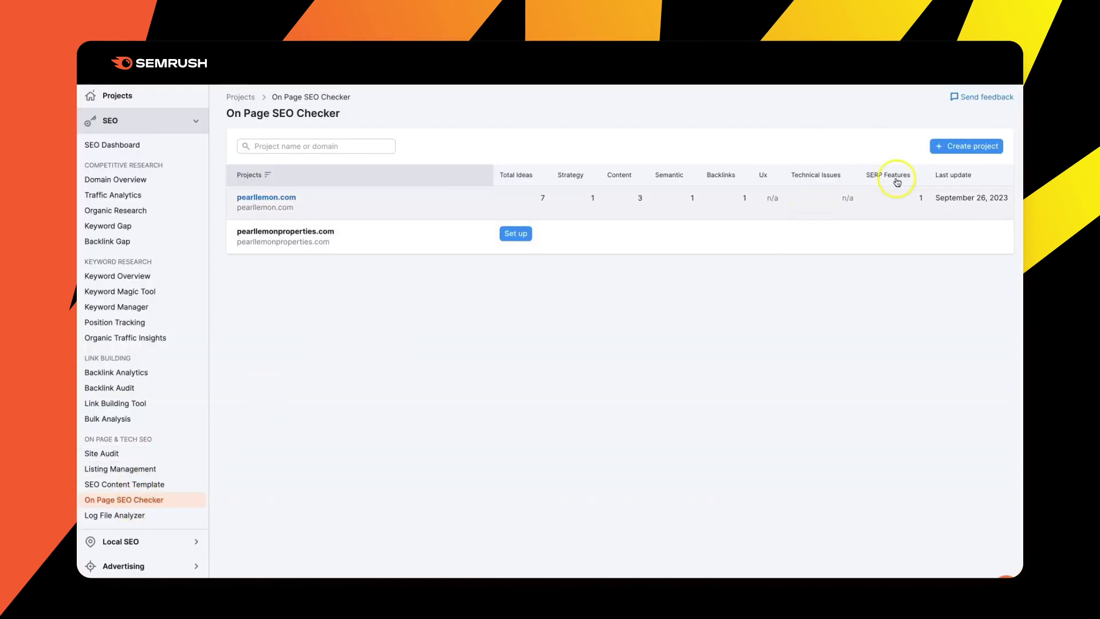
Step: Open the On Page SEO Checker's Create project form and dismiss it
{"action": "left_click", "coordinate": [952, 147]}
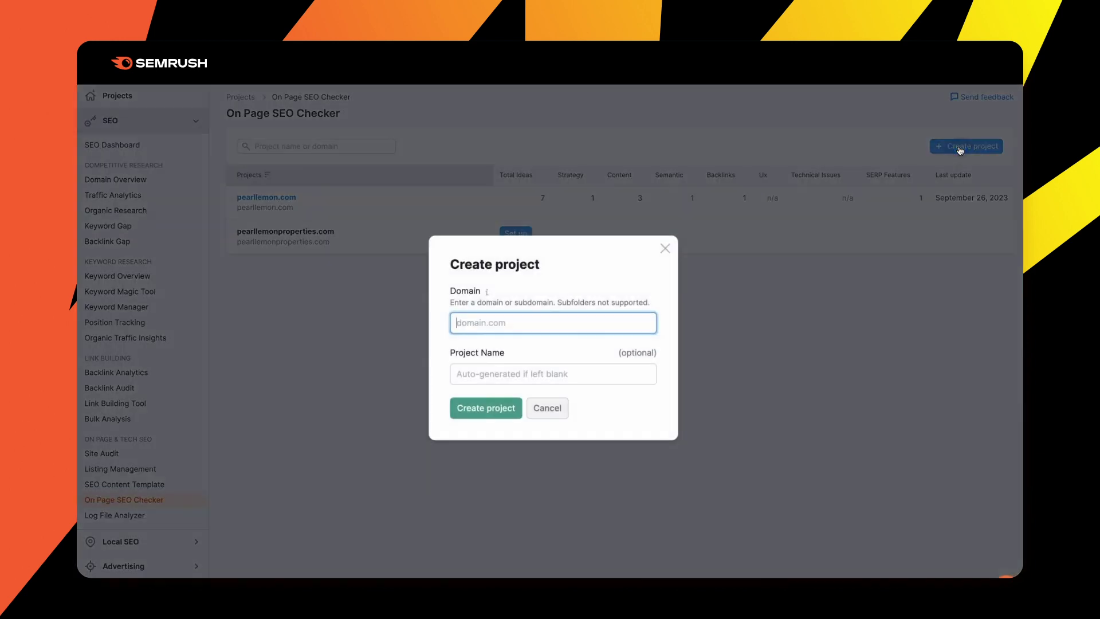
{"action": "left_click", "coordinate": [666, 250]}
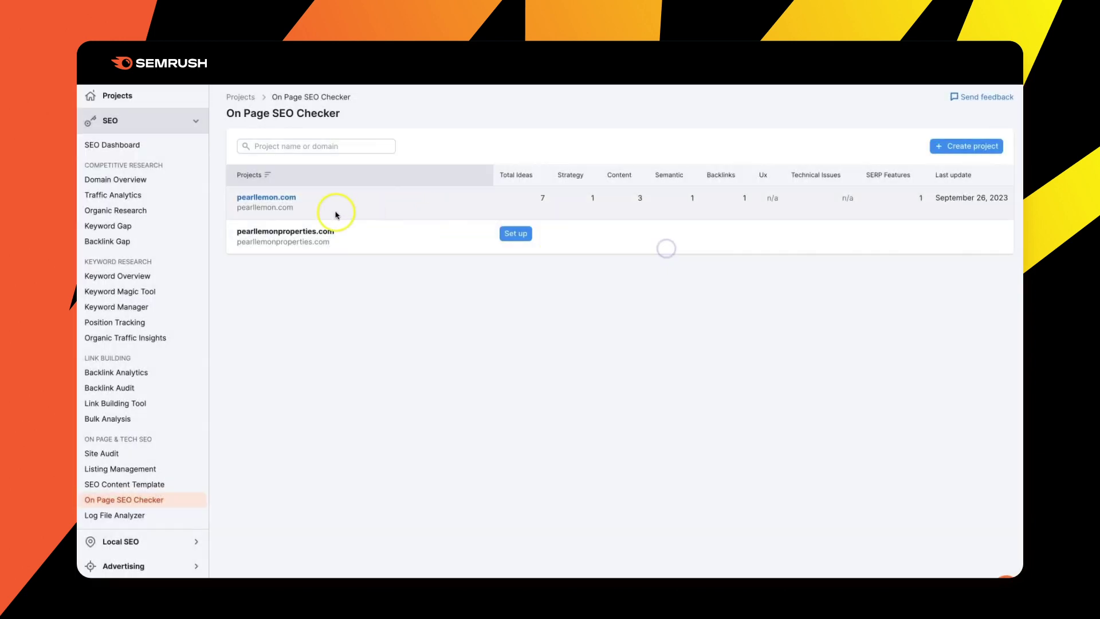
Step: Open the pearllemon.com project and choose to import keywords and pages manually
{"action": "left_click", "coordinate": [265, 199]}
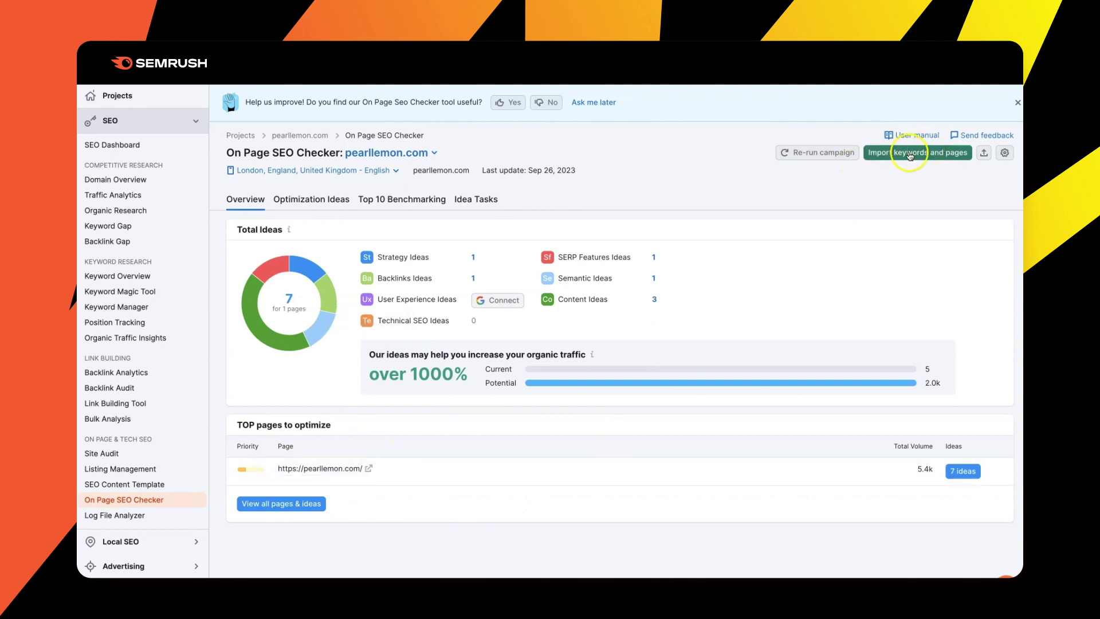
{"action": "left_click", "coordinate": [908, 154]}
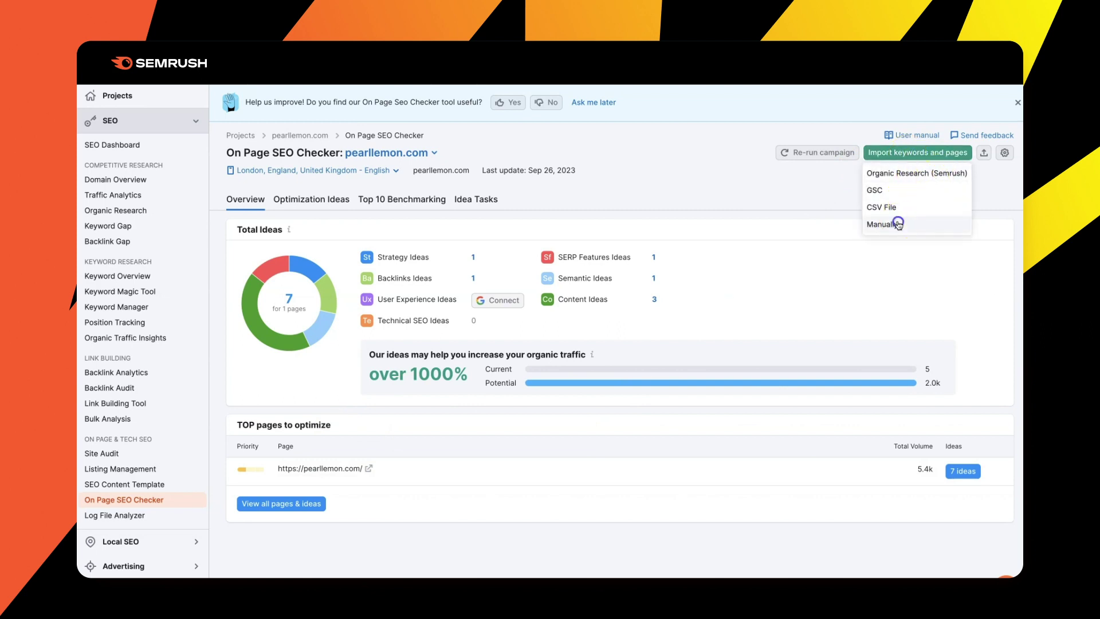
{"action": "left_click", "coordinate": [897, 223]}
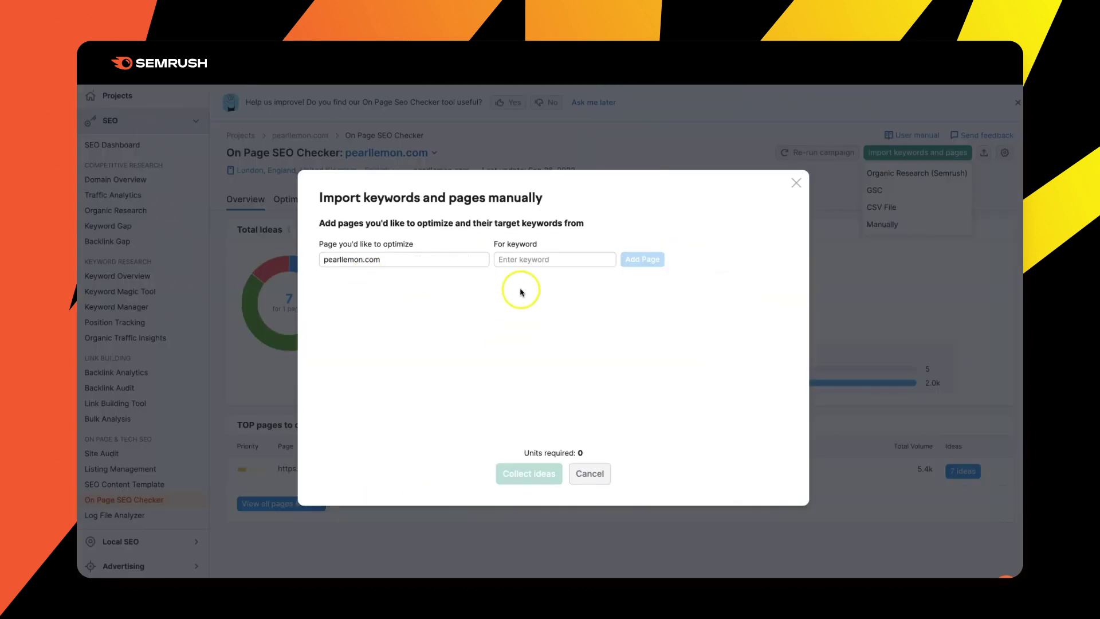
Step: Add 'seo services' as pearllemon.com's target keyword and collect ideas for it
{"action": "left_click", "coordinate": [536, 258]}
{"action": "type", "text": "seo services"}
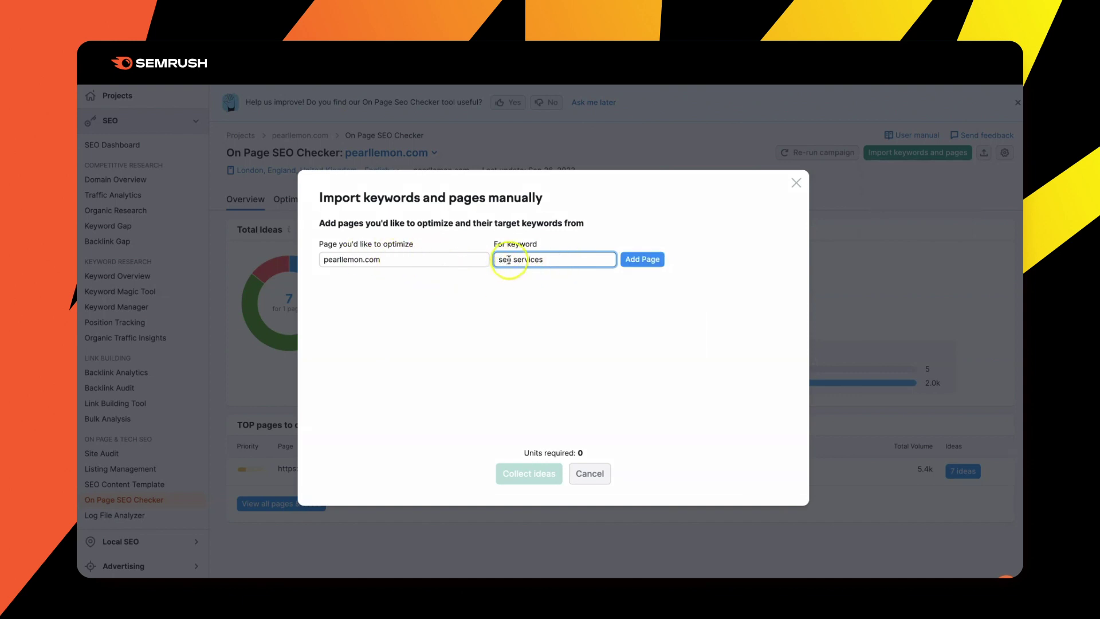
{"action": "left_click", "coordinate": [638, 261]}
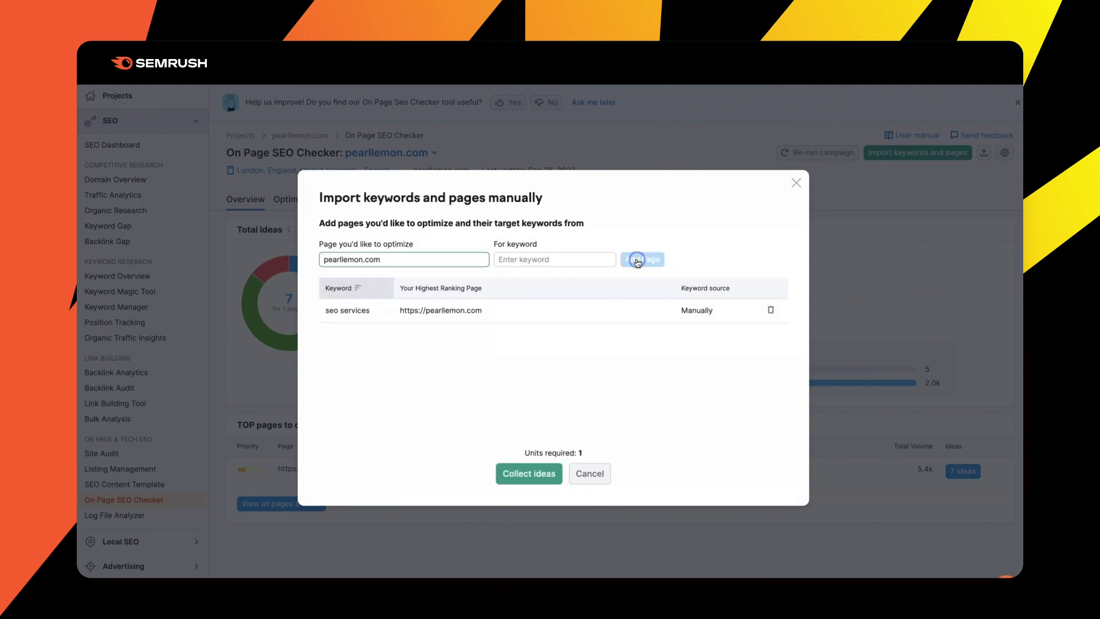
{"action": "left_click", "coordinate": [527, 474]}
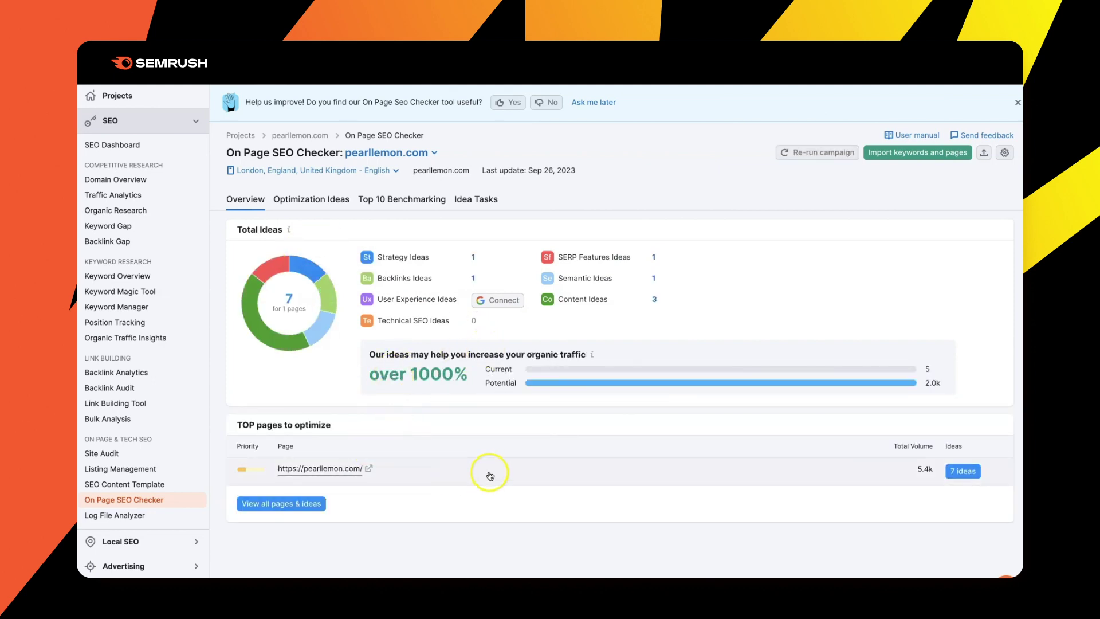
Step: List all pages with their ideas and open the homepage's 7 optimization ideas
{"action": "left_click", "coordinate": [454, 476]}
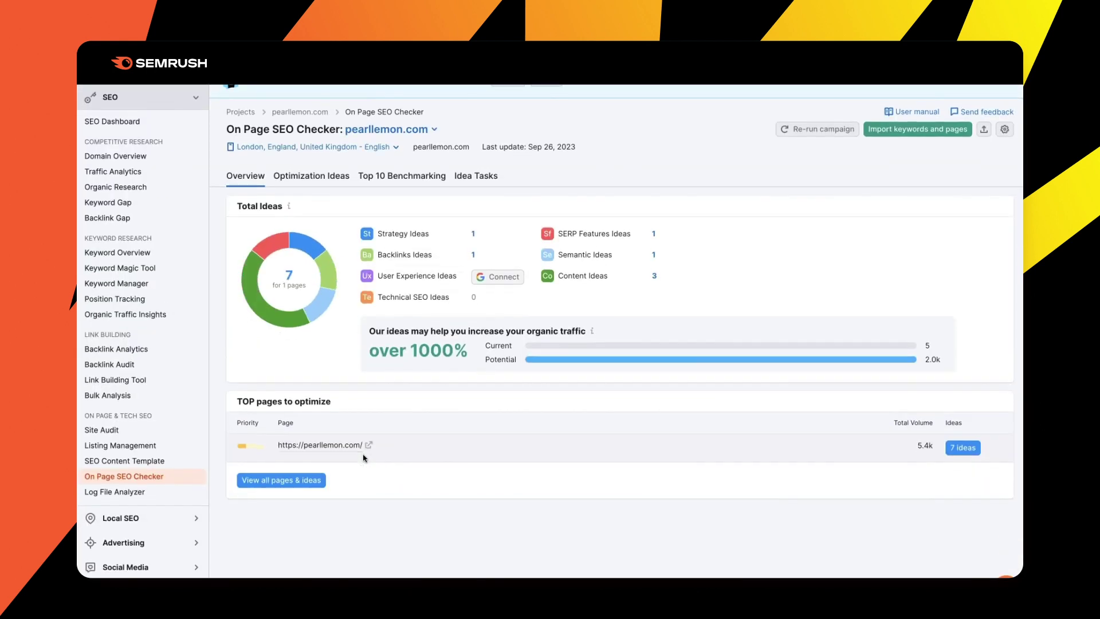
{"action": "left_click", "coordinate": [284, 482]}
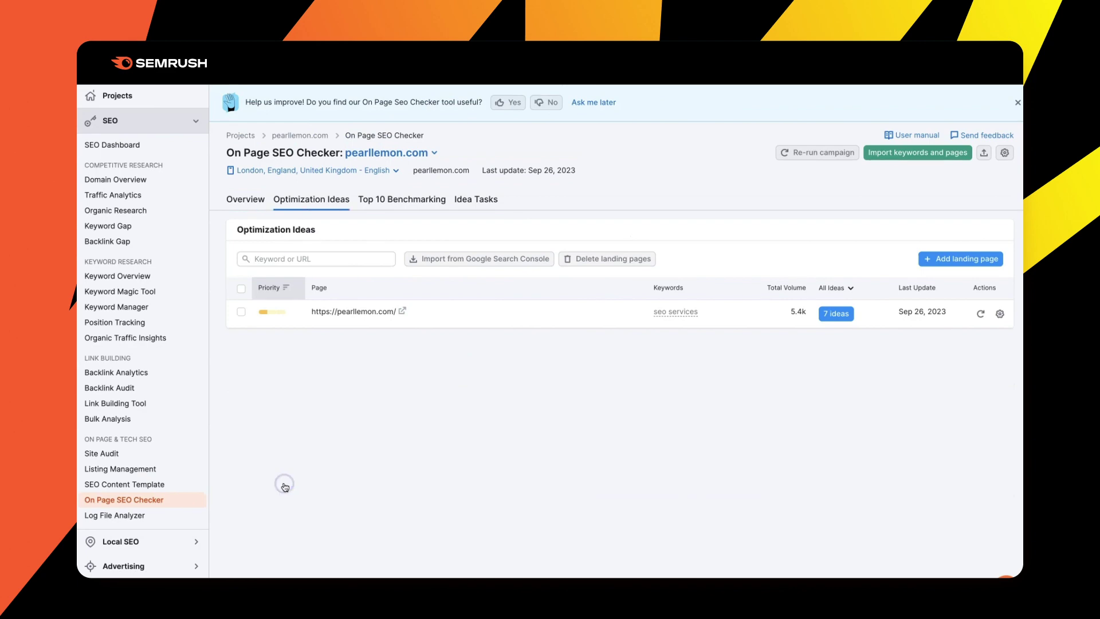
{"action": "left_click", "coordinate": [578, 306]}
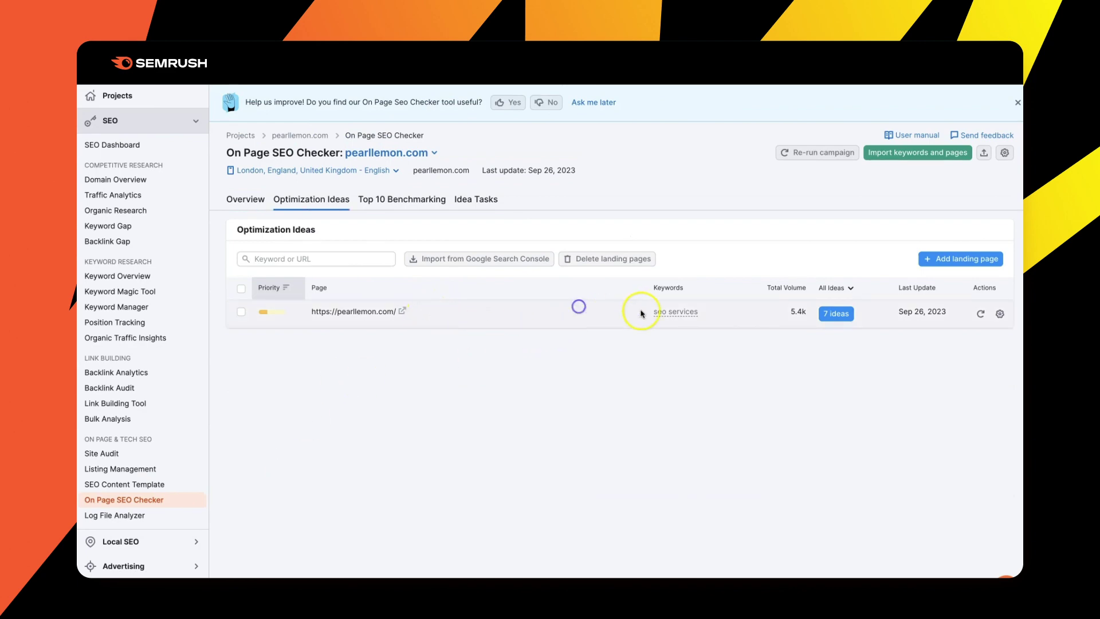
{"action": "left_click", "coordinate": [837, 315]}
Step: Review the homepage's SEO improvement ideas, then return to the top of the page
{"action": "scroll", "coordinate": [649, 446], "scroll_direction": "down", "scroll_amount": 9}
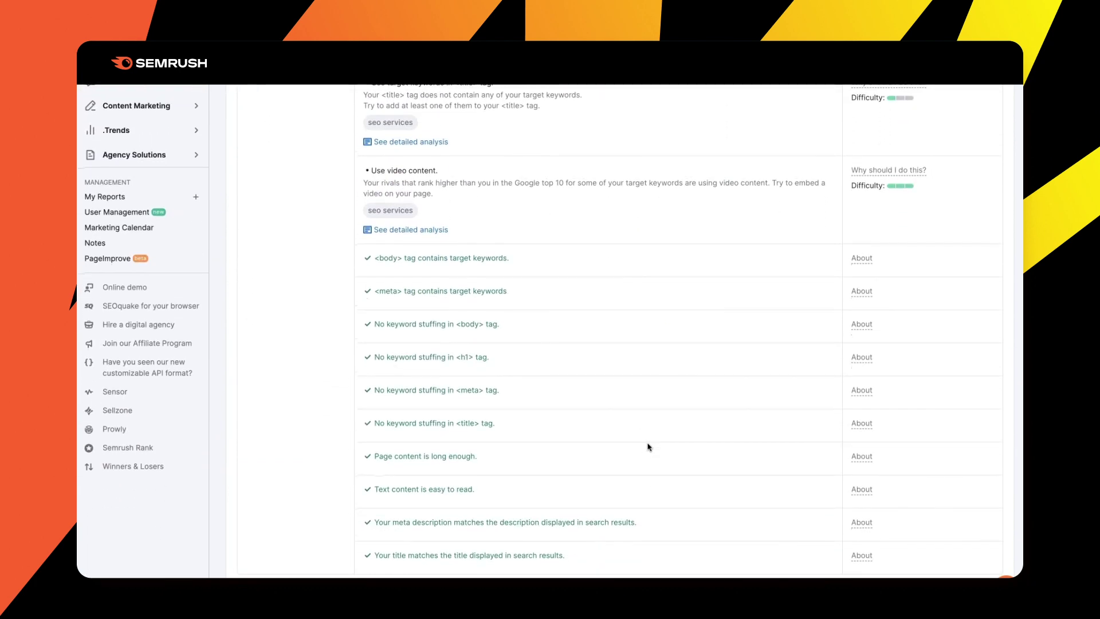
{"action": "scroll", "coordinate": [648, 447], "scroll_direction": "up", "scroll_amount": 4}
{"action": "scroll", "coordinate": [618, 349], "scroll_direction": "down", "scroll_amount": 5}
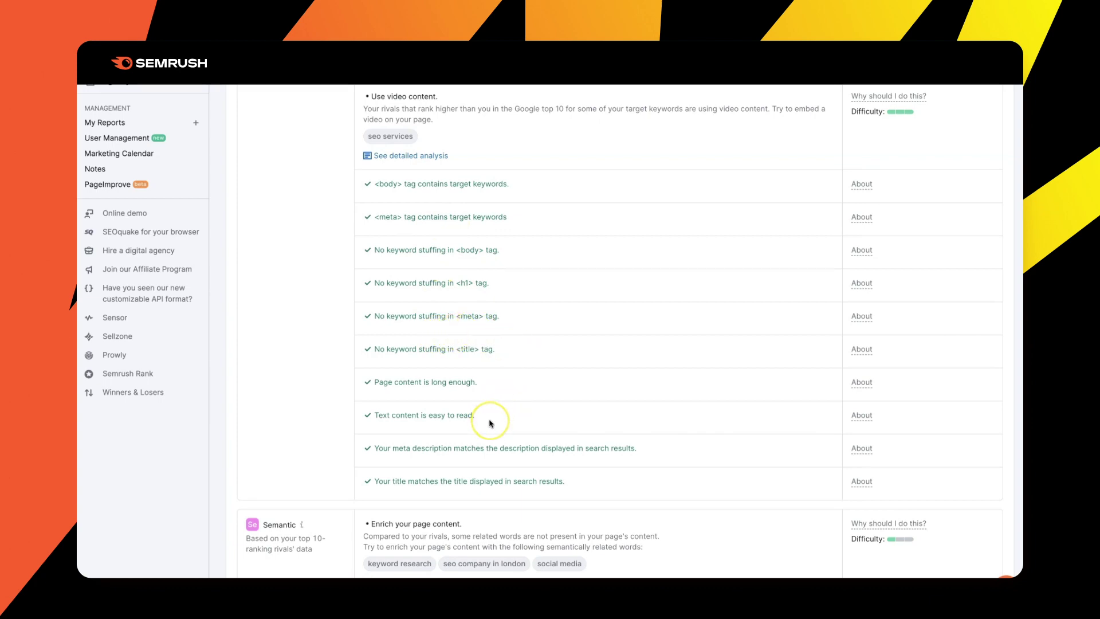
{"action": "scroll", "coordinate": [490, 421], "scroll_direction": "down", "scroll_amount": 1}
{"action": "scroll", "coordinate": [490, 421], "scroll_direction": "down", "scroll_amount": 10}
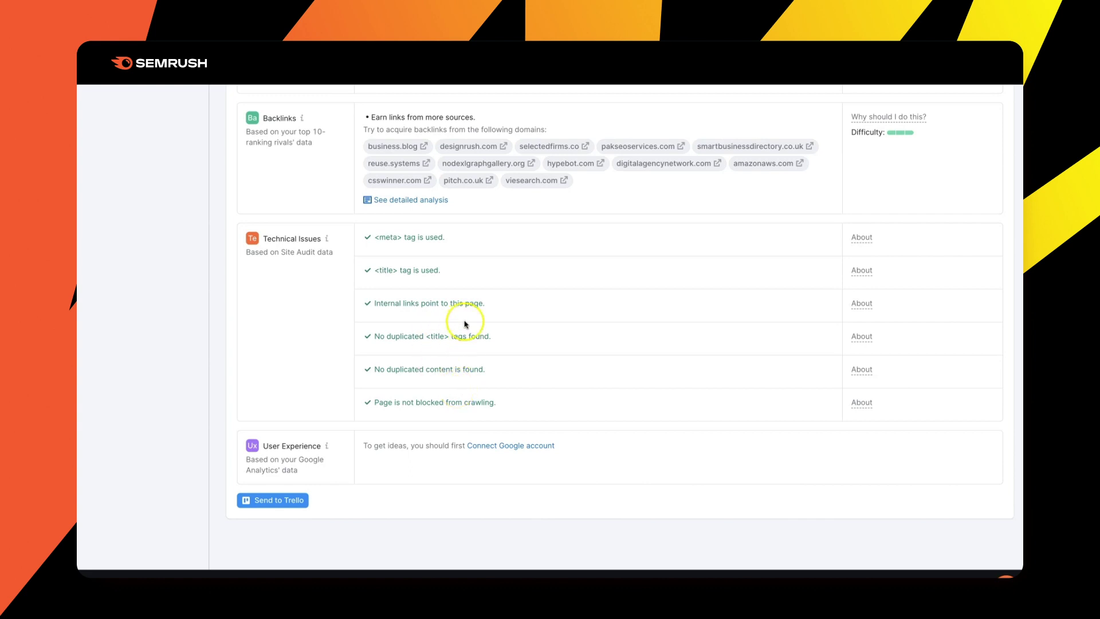
{"action": "mouse_move", "coordinate": [862, 271]}
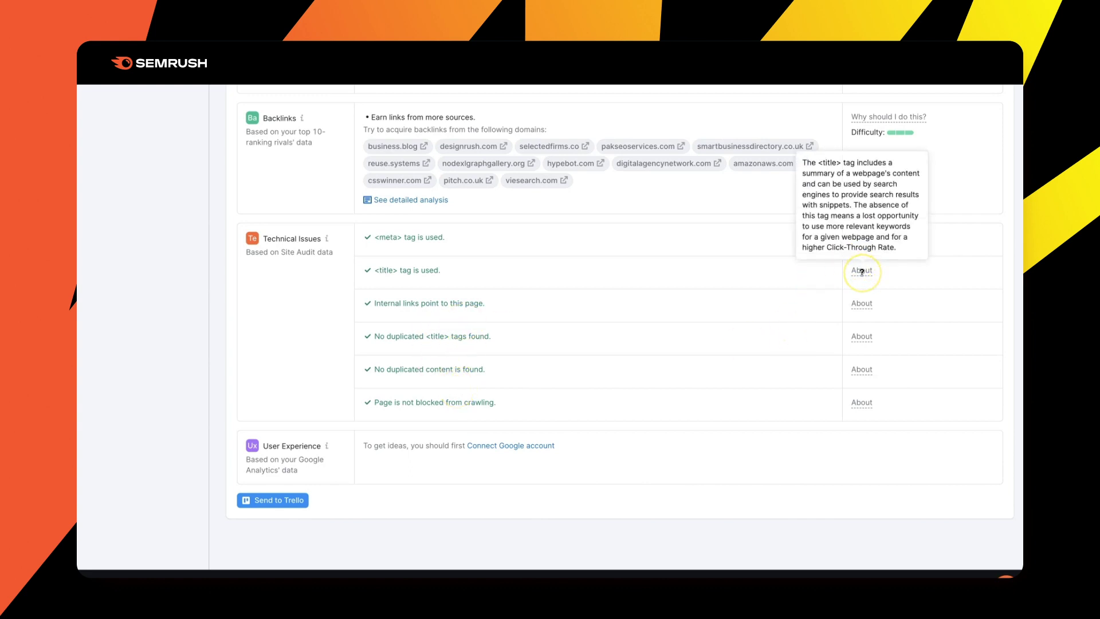
{"action": "mouse_move", "coordinate": [863, 300]}
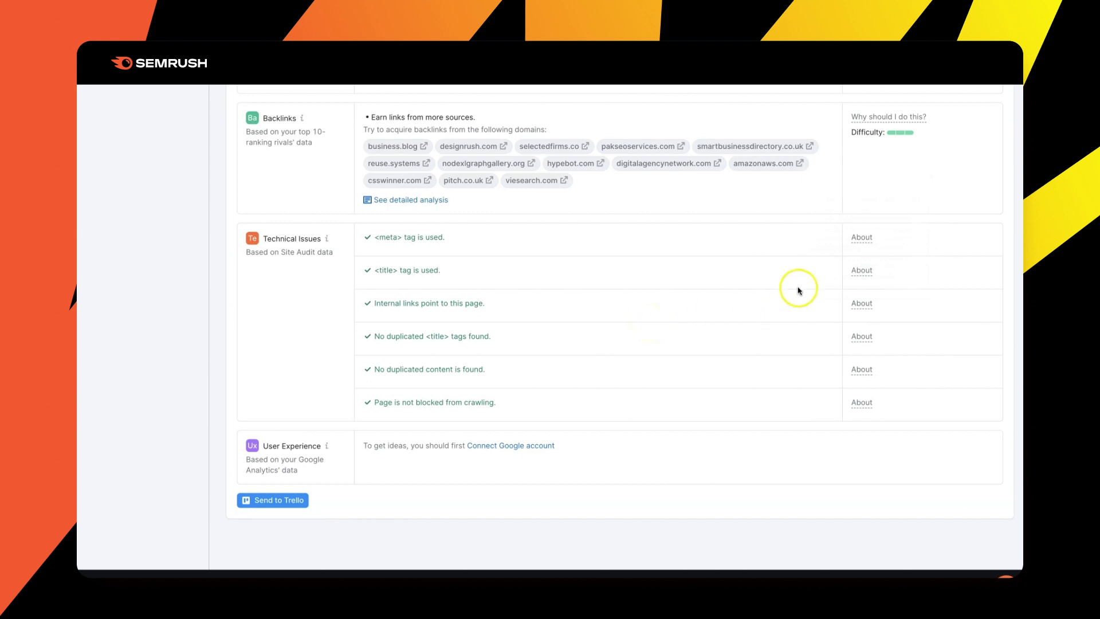
{"action": "left_click", "coordinate": [863, 242]}
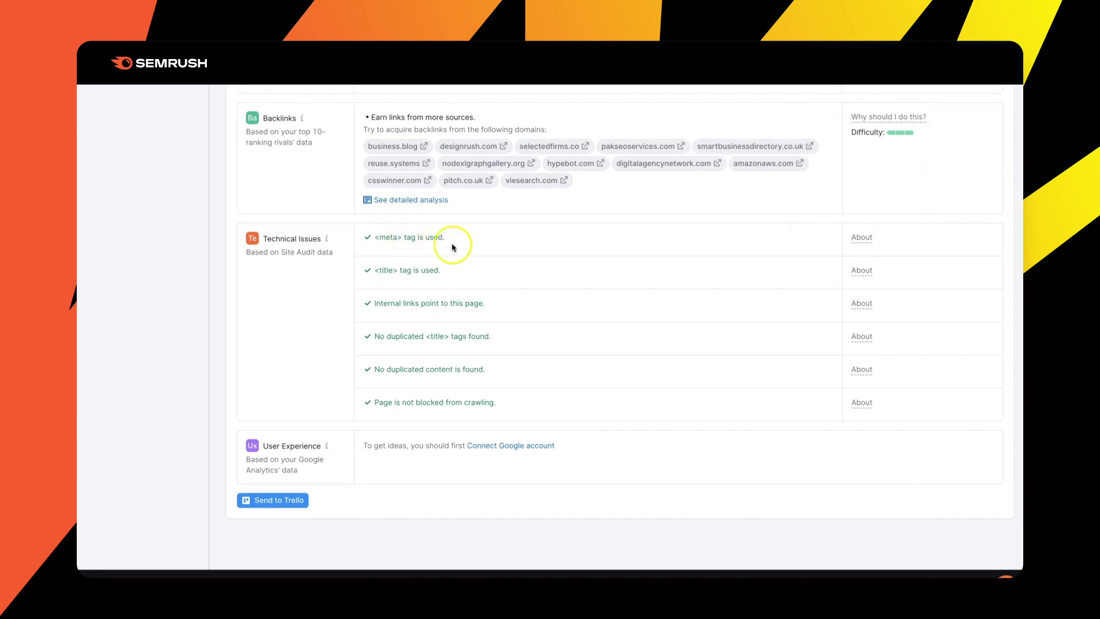
{"action": "scroll", "coordinate": [453, 247], "scroll_direction": "up", "scroll_amount": 15}
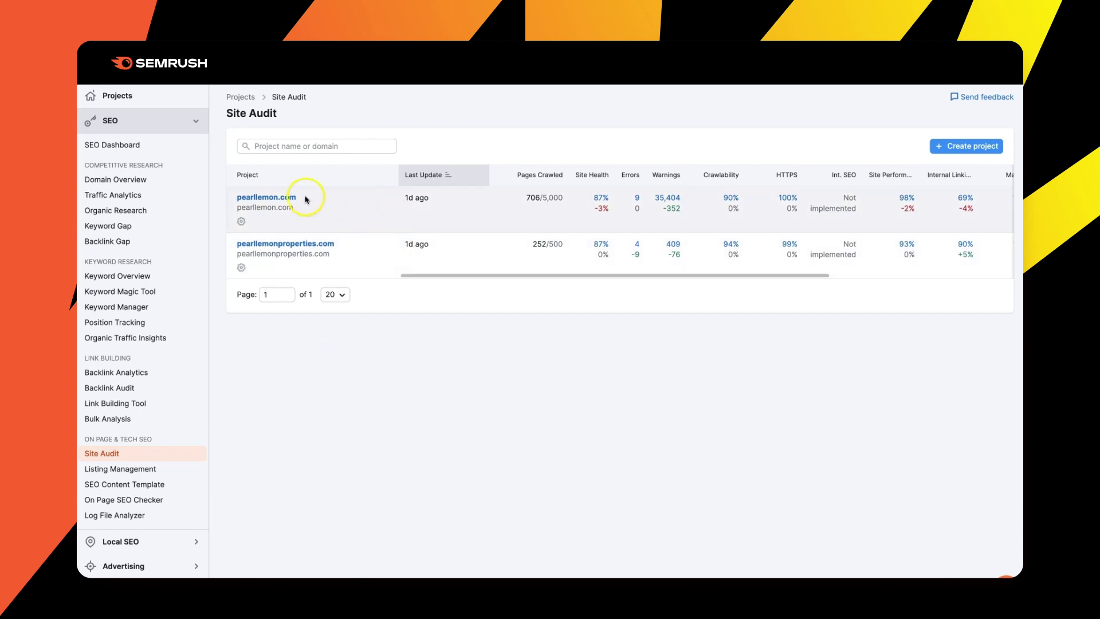
Step: Open the pearllemon.com audit from the Site Audit project list
{"action": "left_click", "coordinate": [286, 198]}
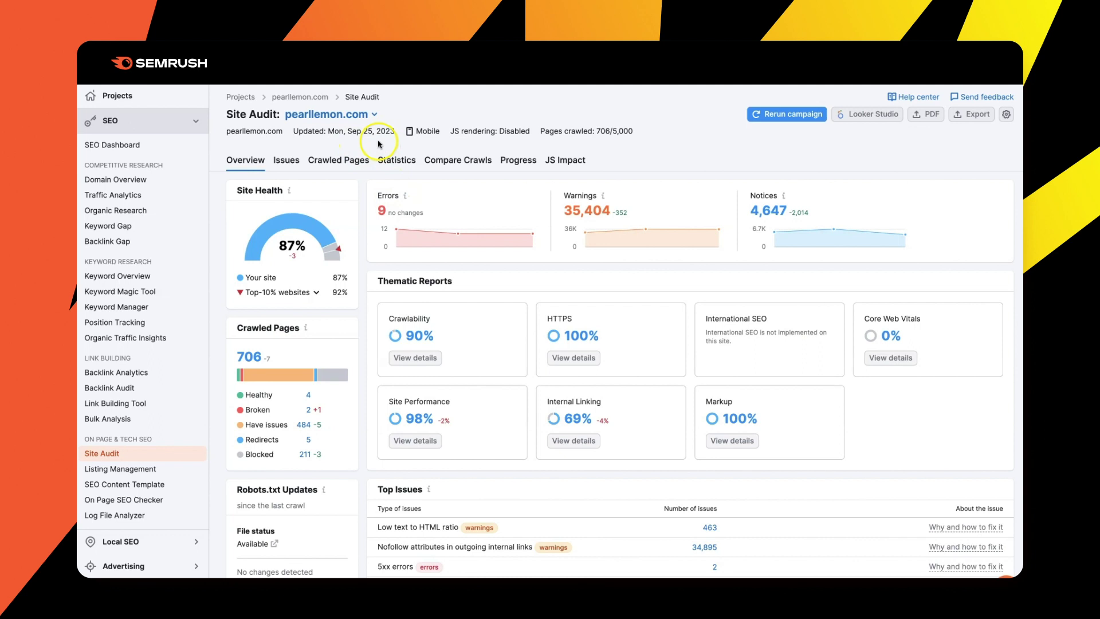
Step: Open the 69% Internal Linking report and review its issues and Internal LinkRank table
{"action": "left_click", "coordinate": [585, 417]}
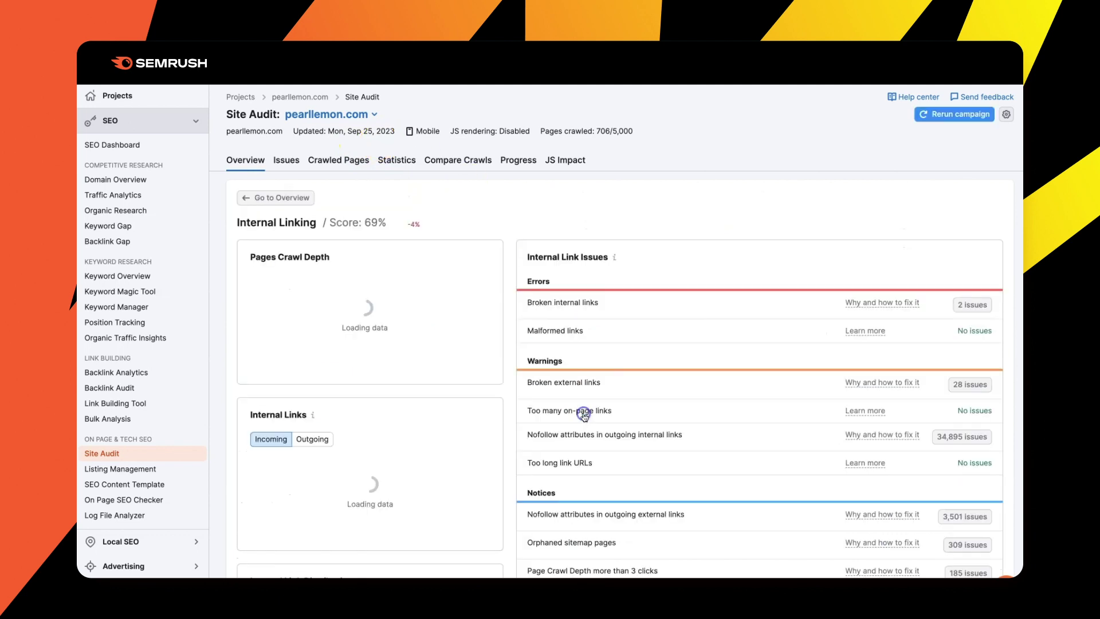
{"action": "scroll", "coordinate": [585, 417], "scroll_direction": "down", "scroll_amount": 1}
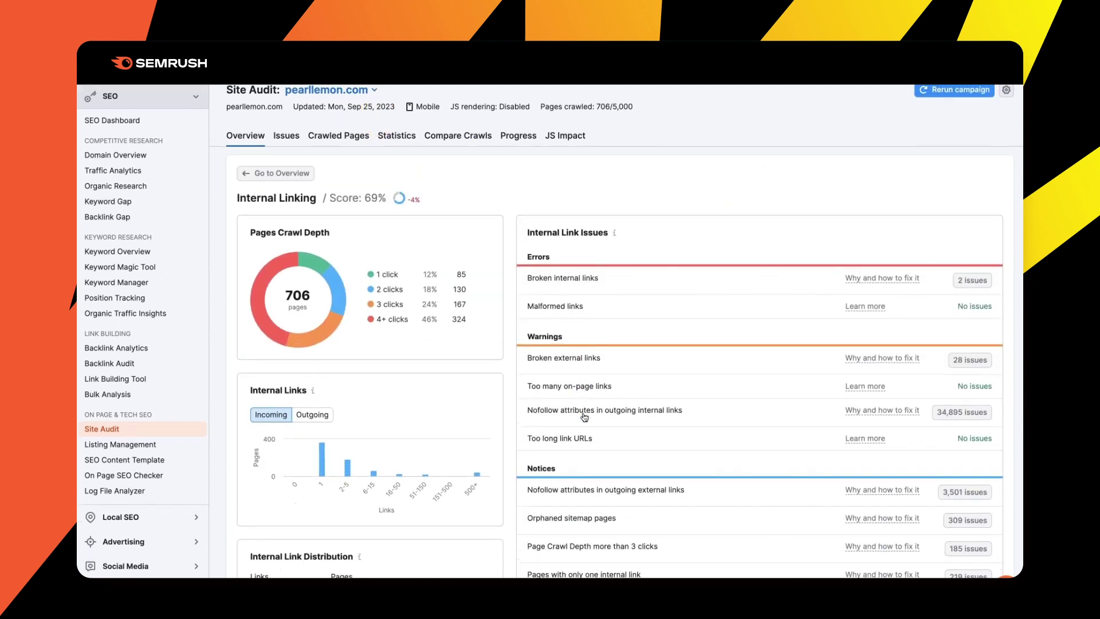
{"action": "scroll", "coordinate": [585, 417], "scroll_direction": "down", "scroll_amount": 1}
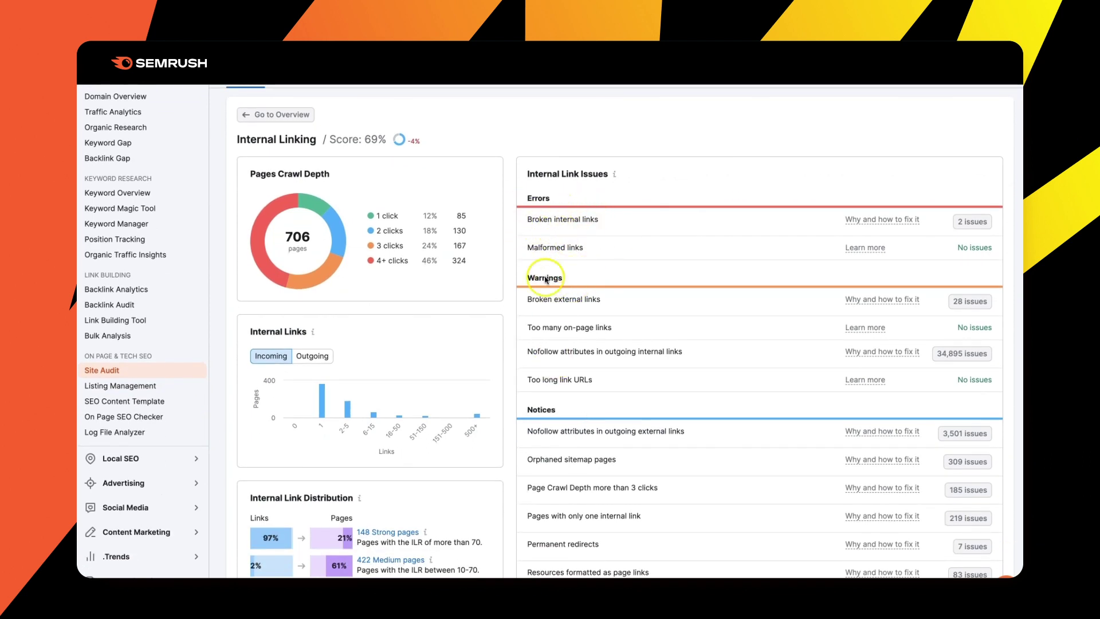
{"action": "scroll", "coordinate": [609, 347], "scroll_direction": "down", "scroll_amount": 2}
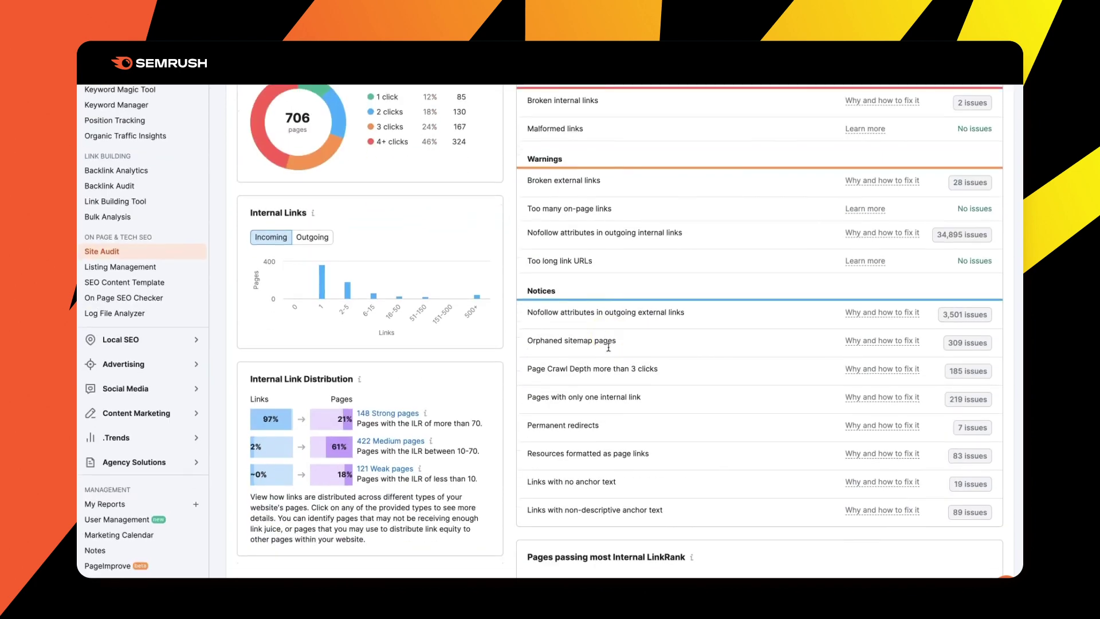
{"action": "scroll", "coordinate": [611, 350], "scroll_direction": "down", "scroll_amount": 1}
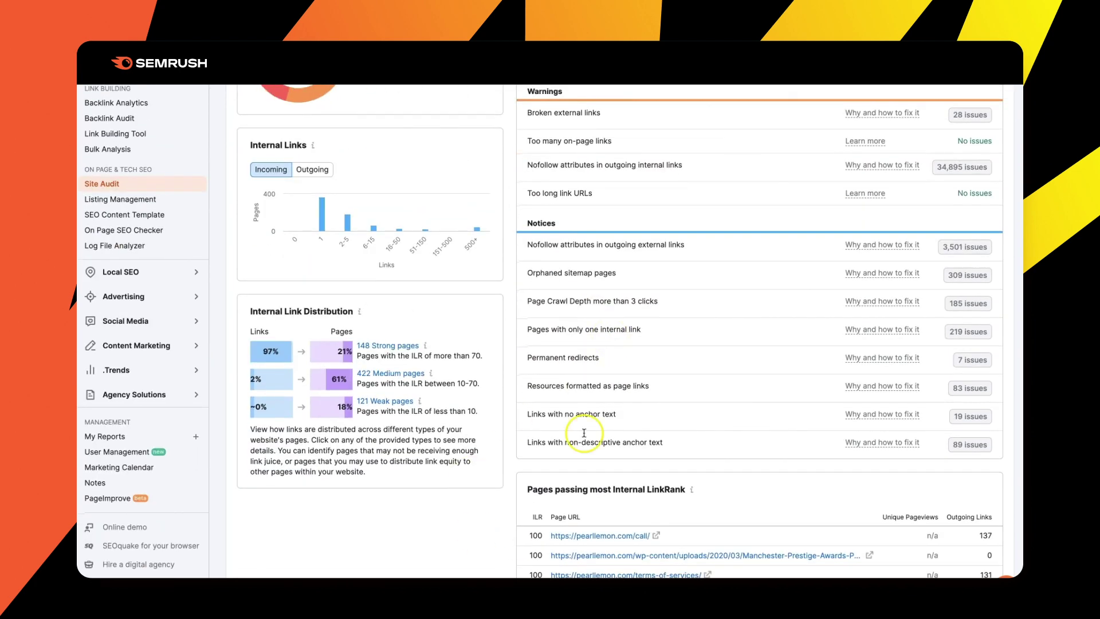
{"action": "scroll", "coordinate": [584, 432], "scroll_direction": "down", "scroll_amount": 1}
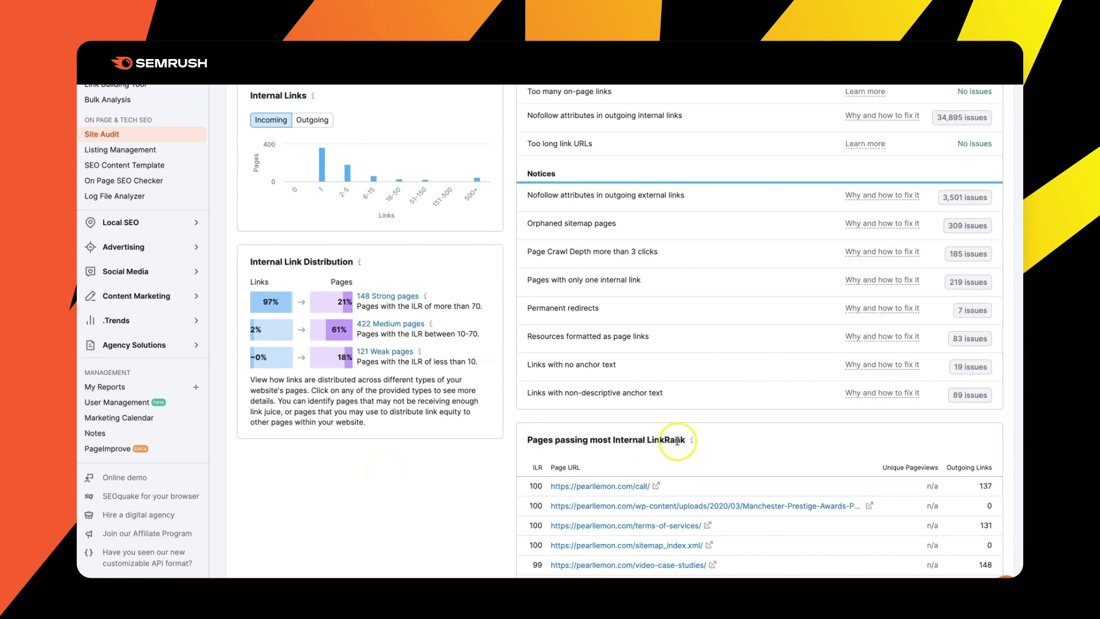
{"action": "scroll", "coordinate": [687, 449], "scroll_direction": "down", "scroll_amount": 3}
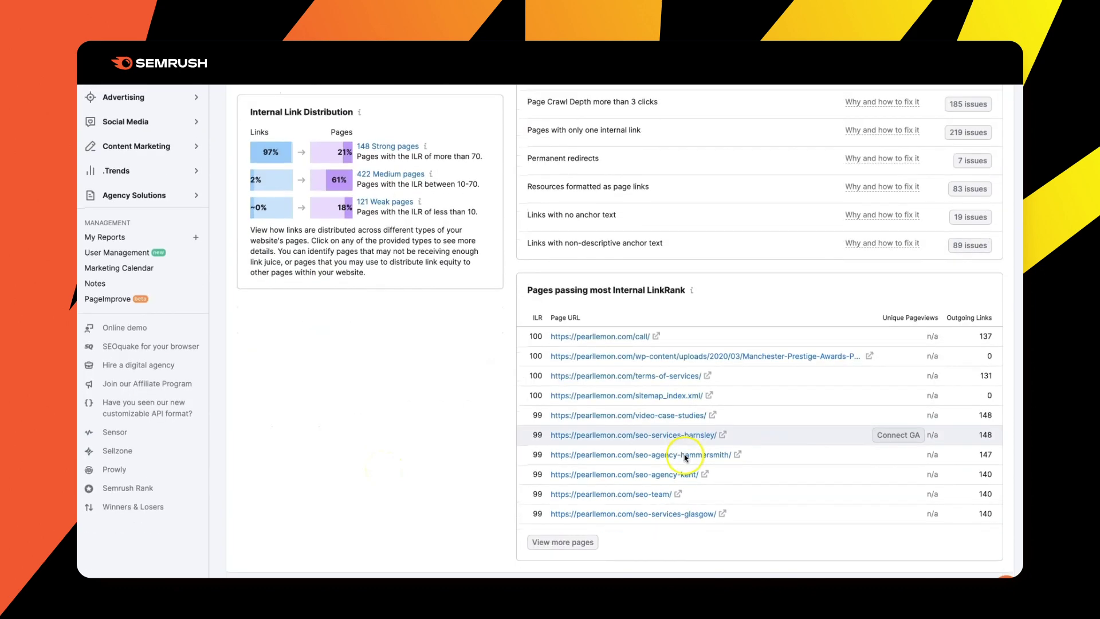
{"action": "left_click", "coordinate": [599, 290]}
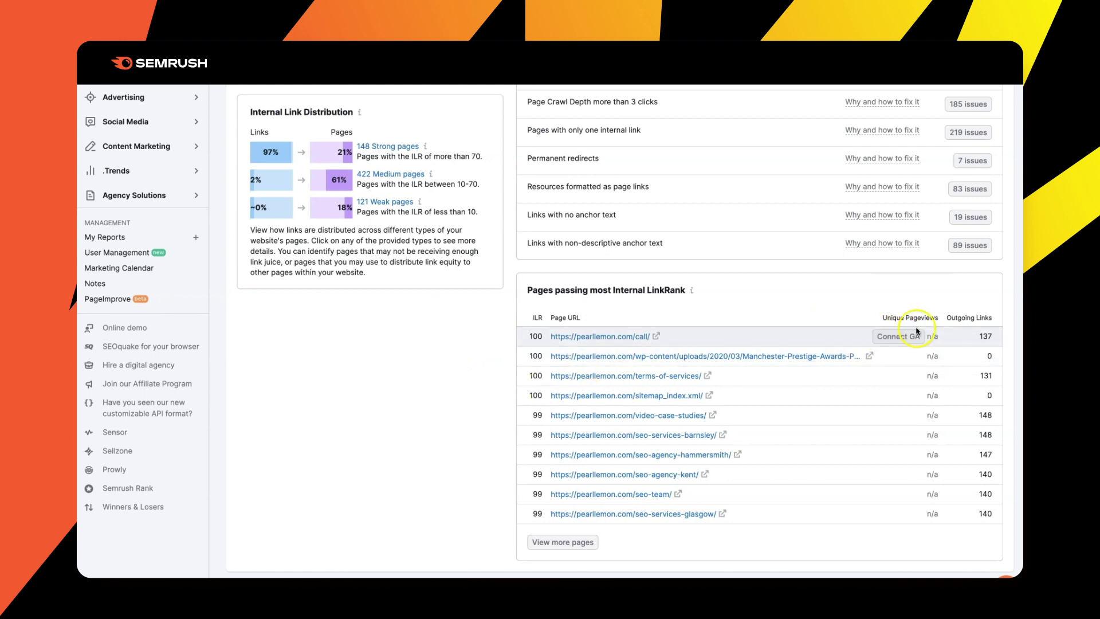
{"action": "scroll", "coordinate": [400, 401], "scroll_direction": "up", "scroll_amount": 1}
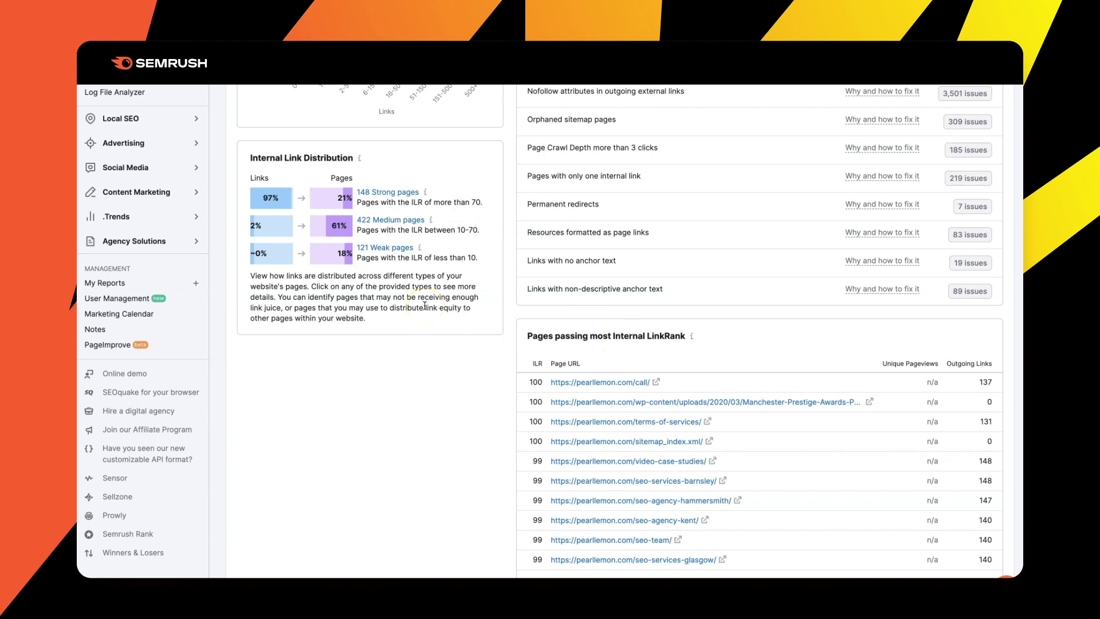
{"action": "scroll", "coordinate": [425, 305], "scroll_direction": "up", "scroll_amount": 1}
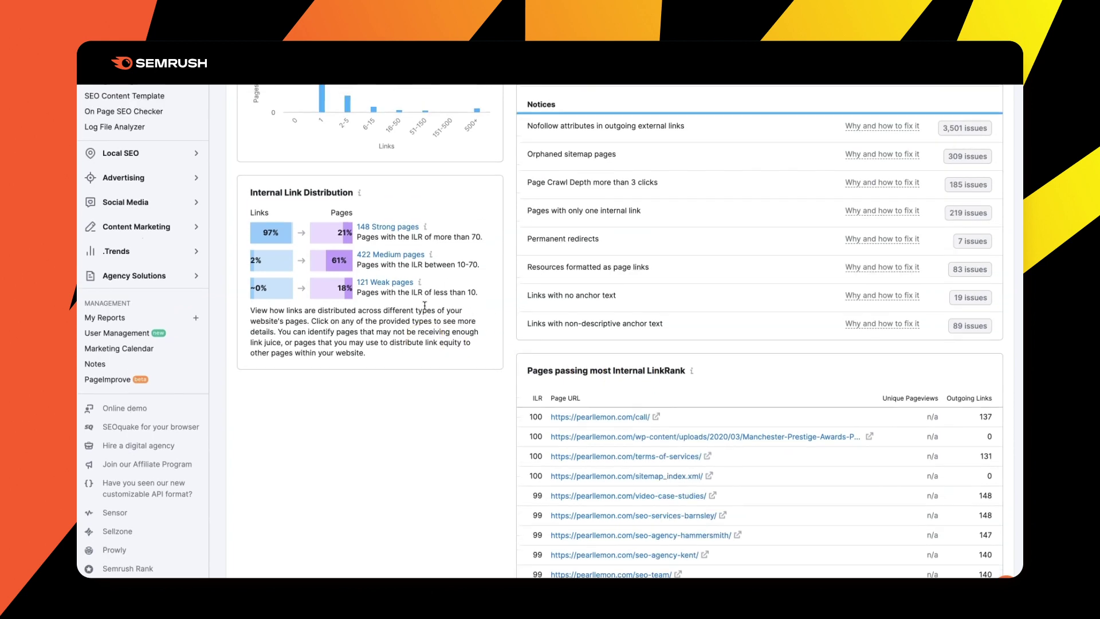
{"action": "scroll", "coordinate": [424, 304], "scroll_direction": "up", "scroll_amount": 1}
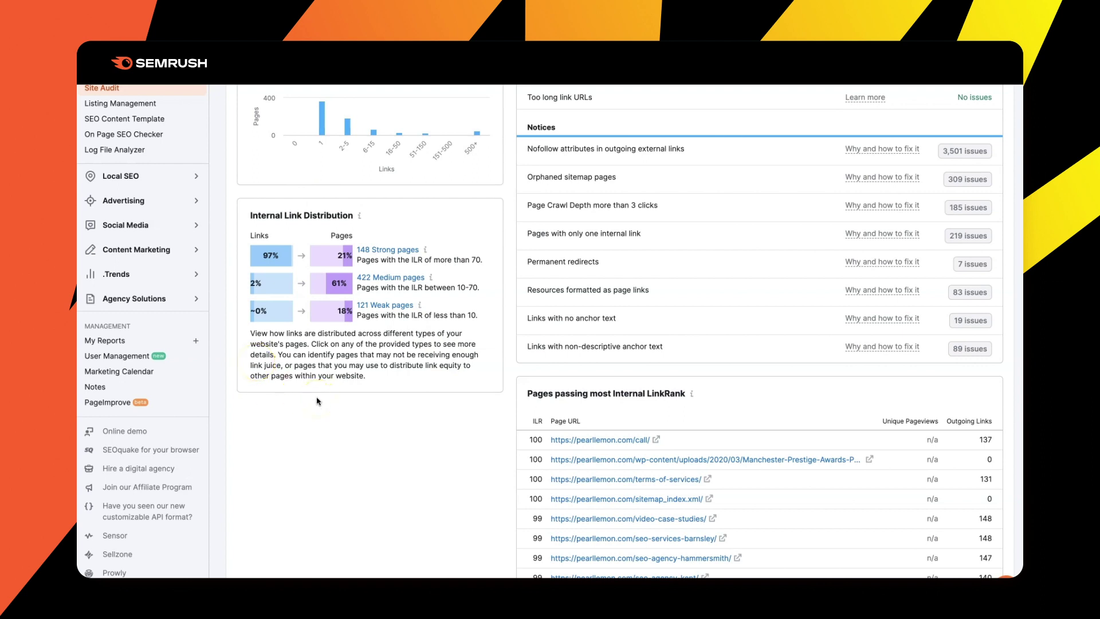
{"action": "scroll", "coordinate": [317, 402], "scroll_direction": "up", "scroll_amount": 5}
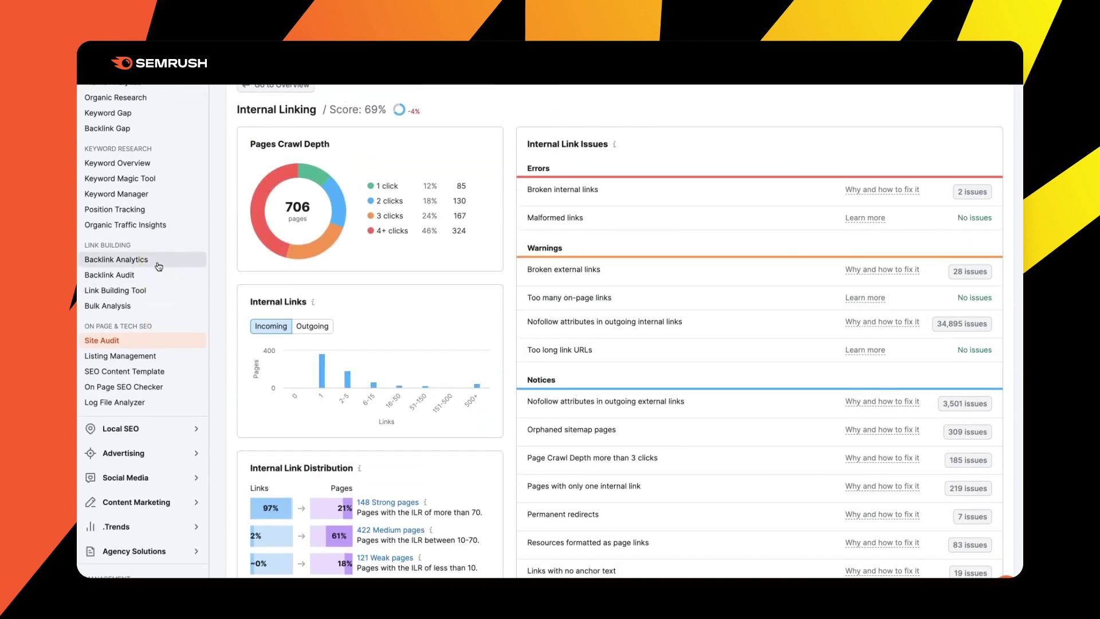
{"action": "left_click", "coordinate": [159, 266]}
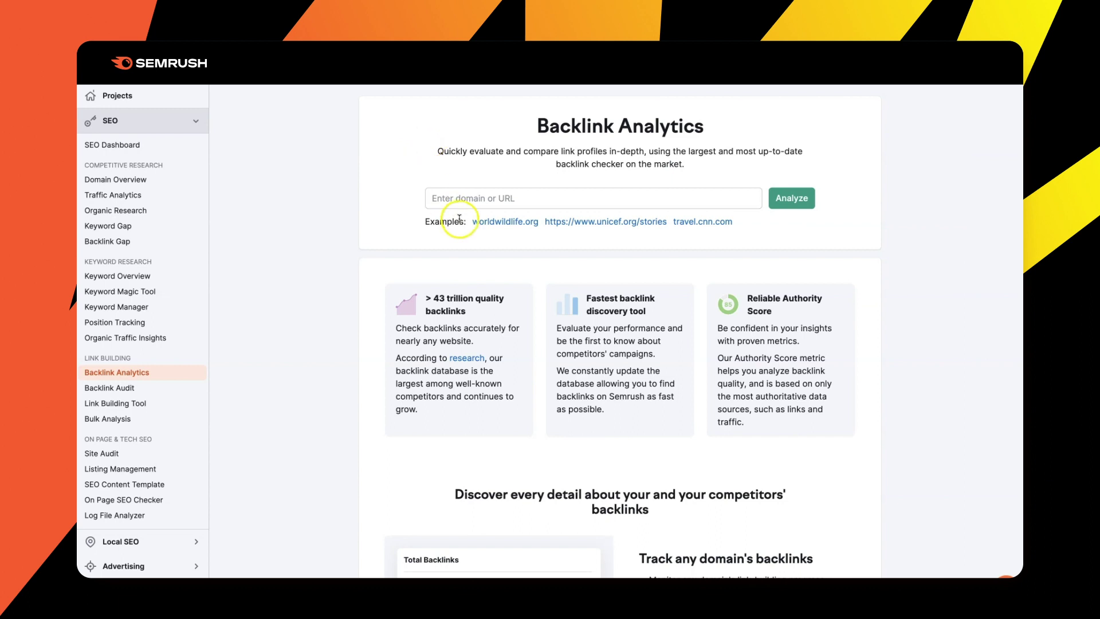
{"action": "left_click", "coordinate": [456, 201]}
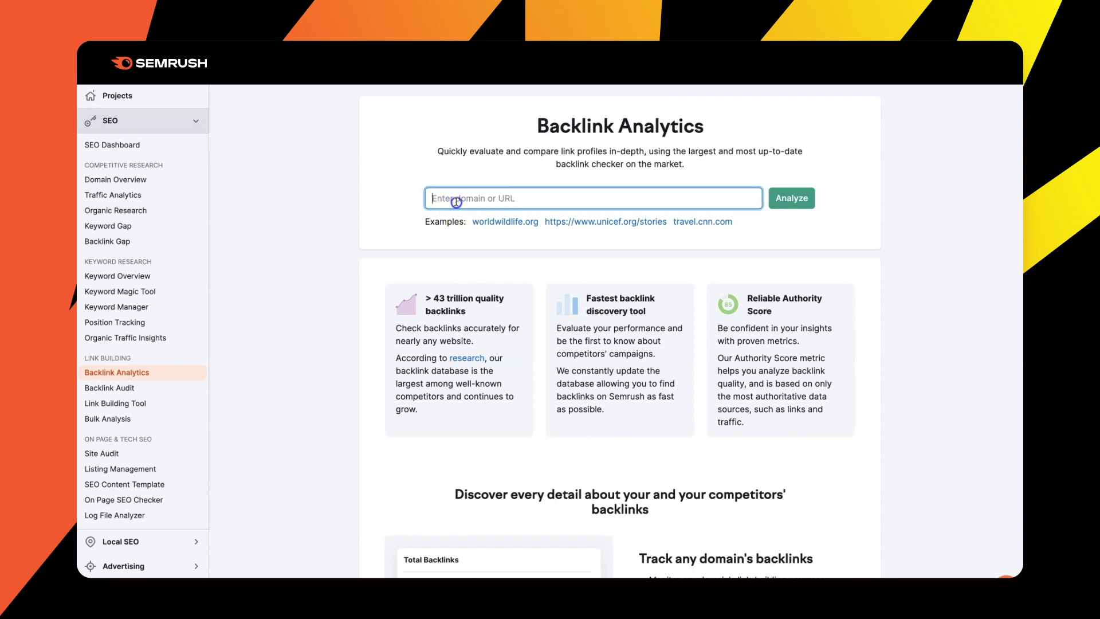
{"action": "type", "text": "https://pearllemon.com/"}
{"action": "left_click", "coordinate": [792, 198]}
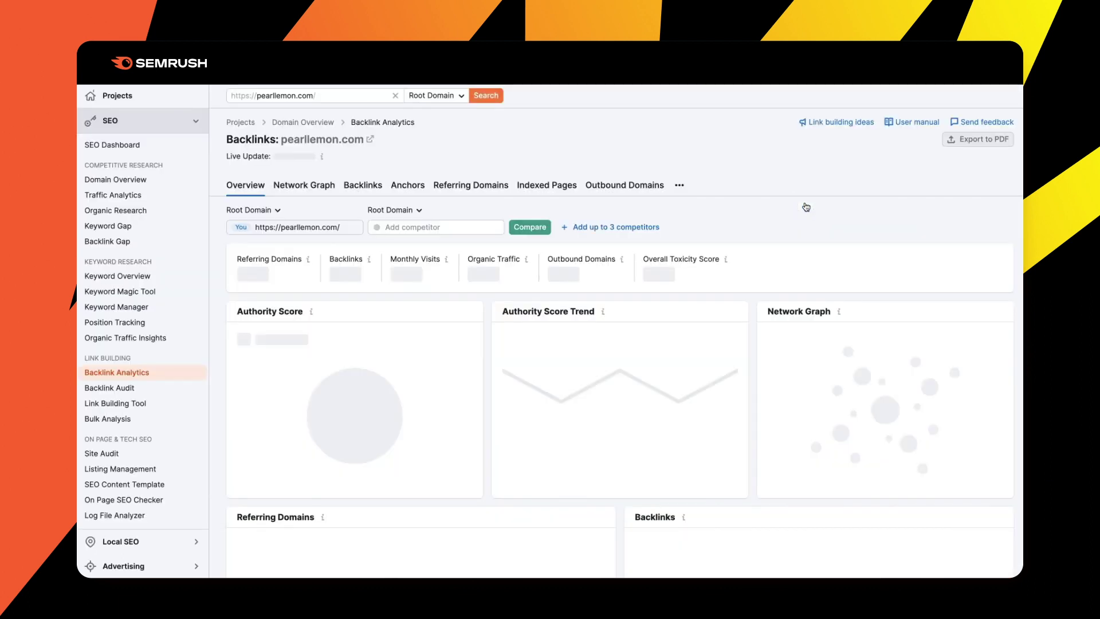
{"action": "left_click", "coordinate": [561, 253]}
{"action": "mouse_move", "coordinate": [309, 313]}
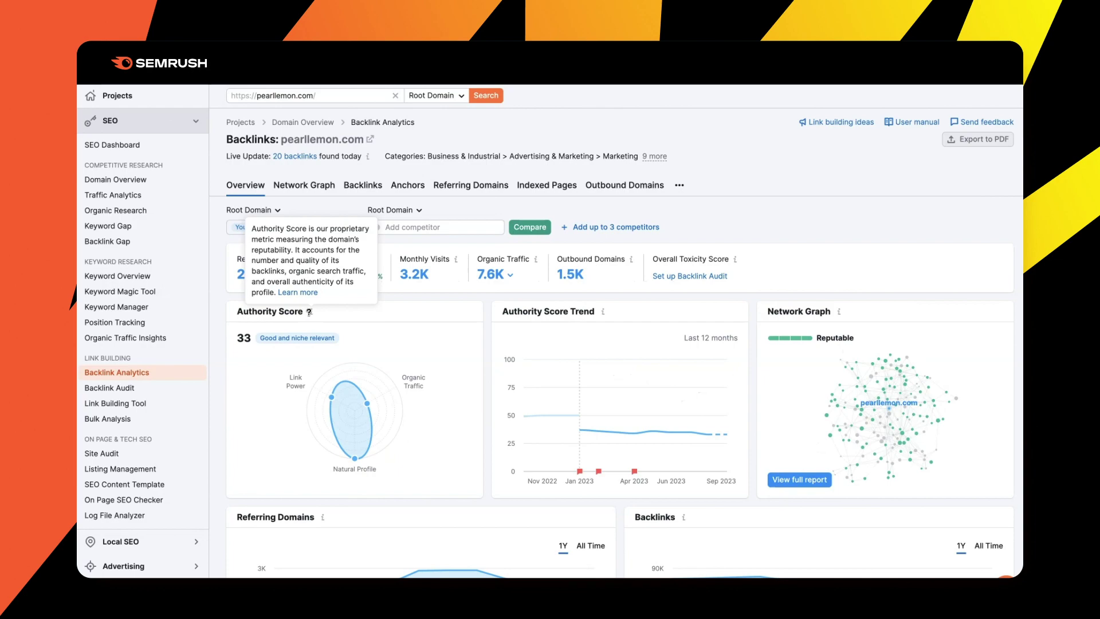
{"action": "left_click", "coordinate": [403, 229]}
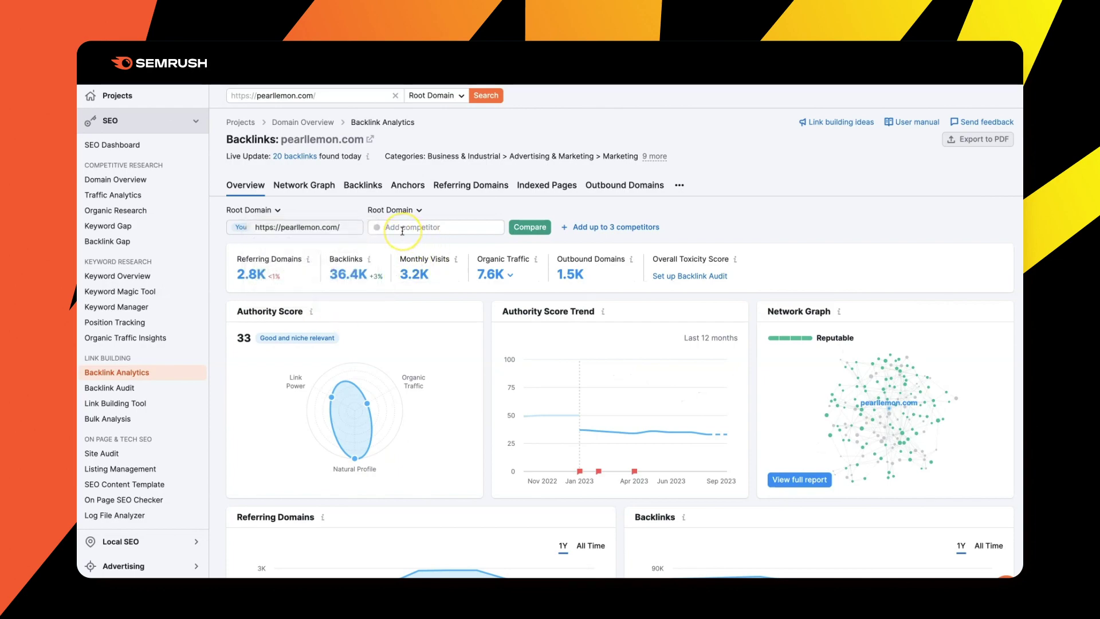